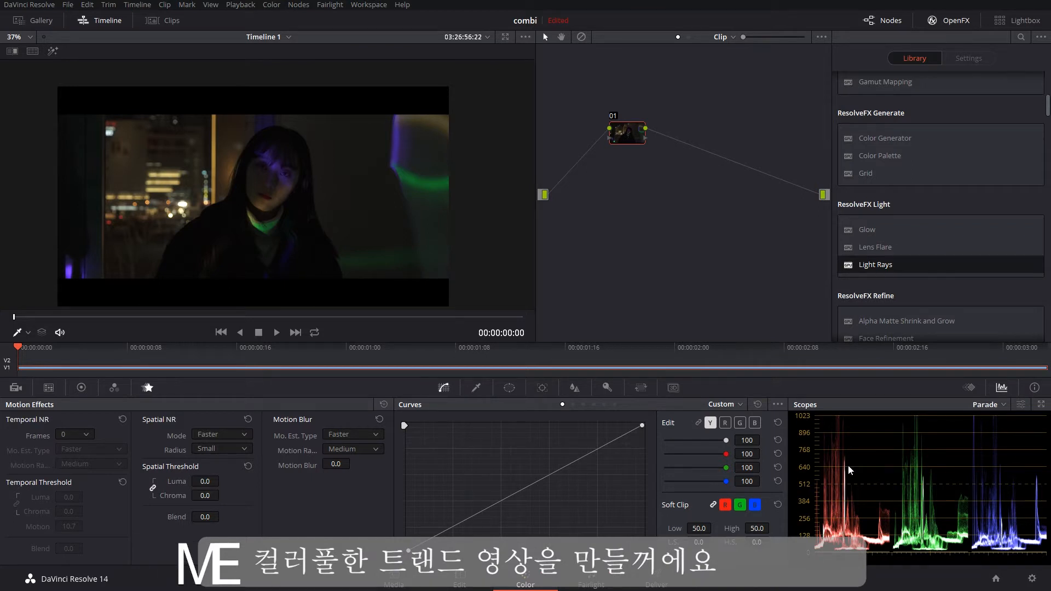
Move node 01 beside the source, add a serial node and two parallel nodes after it, and stack the three branches evenly
{"action": "left_click_drag", "start_coordinate": [616, 137], "coordinate": [574, 201]}
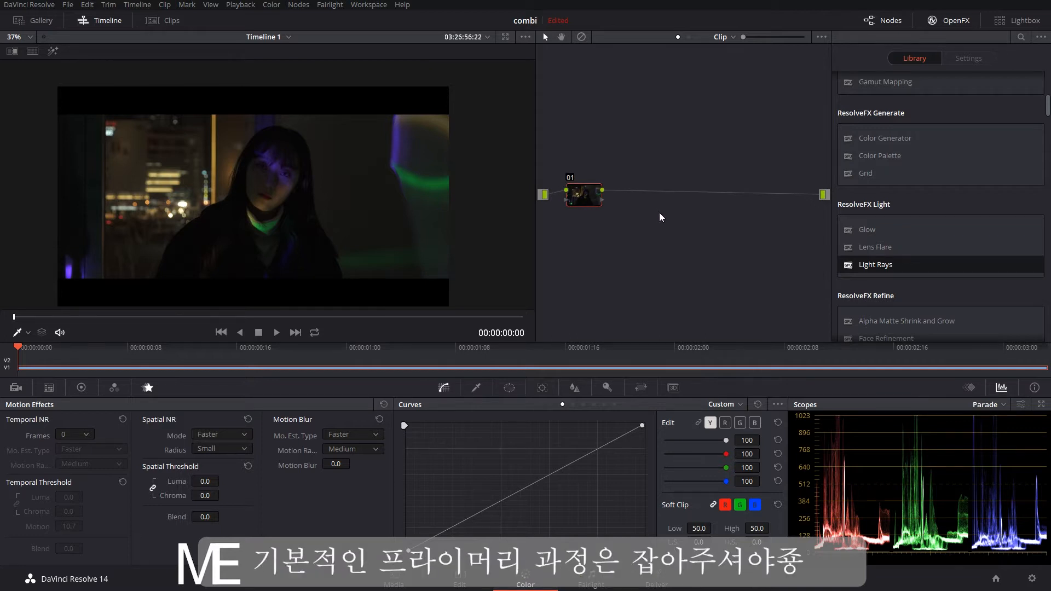
{"action": "key", "text": "alt+s"}
{"action": "key", "text": "alt+p"}
{"action": "key", "text": "alt+p"}
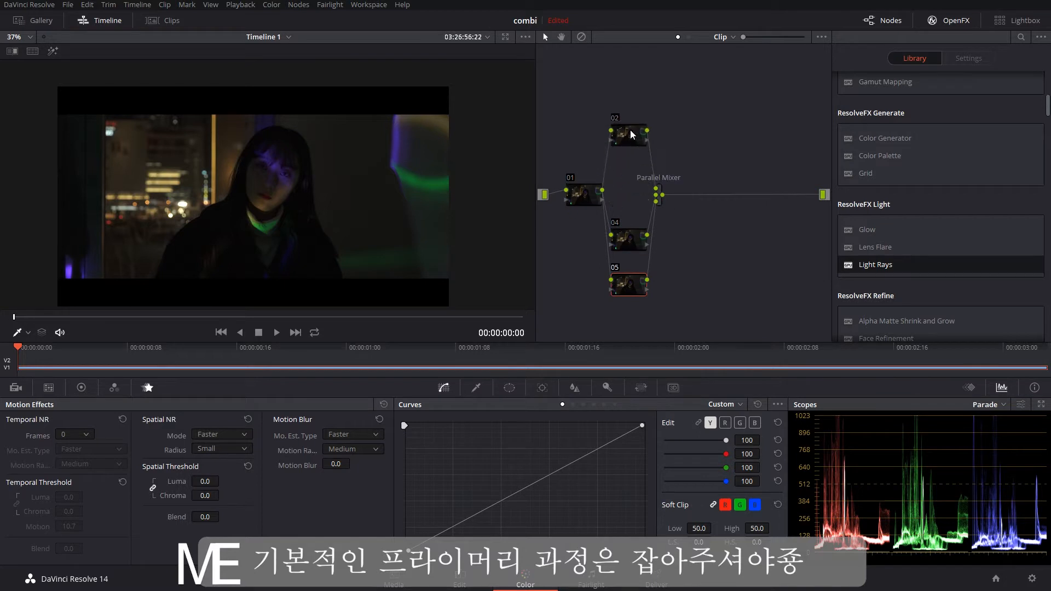
{"action": "left_click_drag", "start_coordinate": [625, 278], "coordinate": [626, 242]}
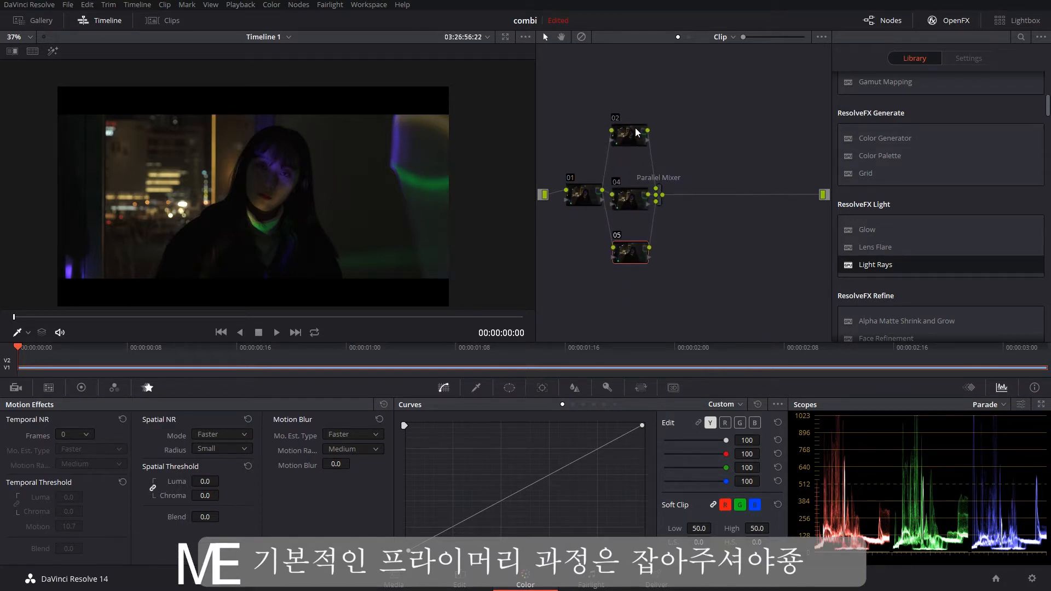
{"action": "left_click_drag", "start_coordinate": [620, 142], "coordinate": [621, 142]}
{"action": "left_click_drag", "start_coordinate": [630, 198], "coordinate": [635, 199]}
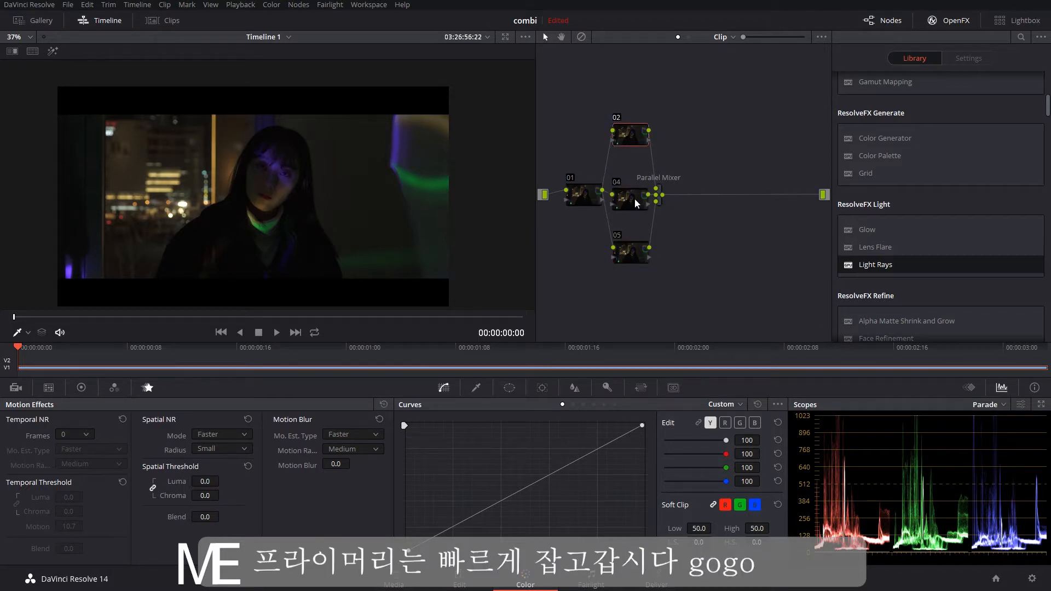
Brighten node 02 by raising Gain to 1.16 plus Gamma and Lift, and set its Log Shadow to -0.12
{"action": "left_click", "coordinate": [87, 387]}
{"action": "left_click", "coordinate": [174, 404]}
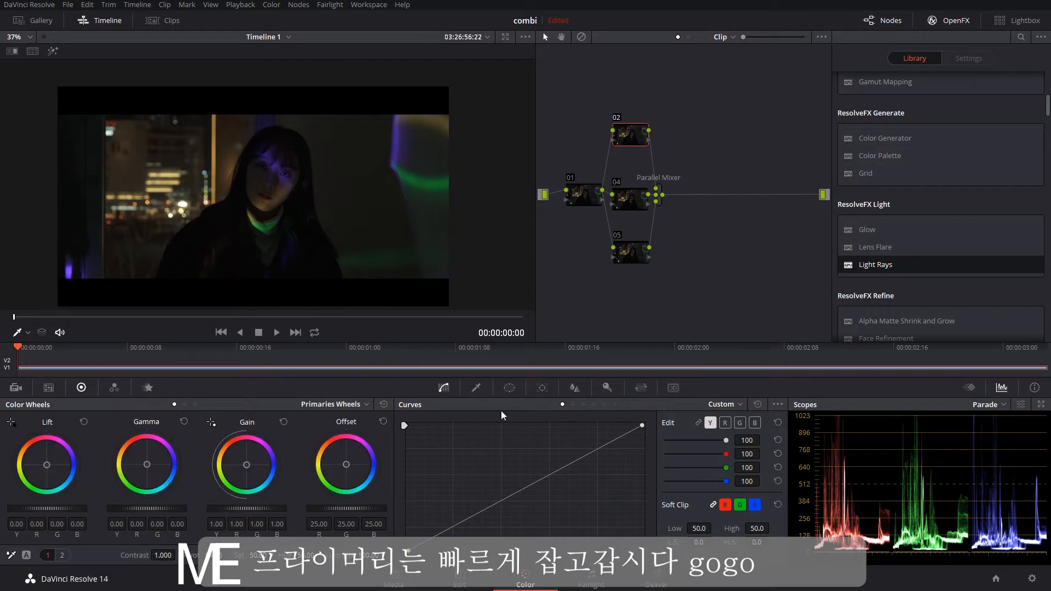
{"action": "left_click_drag", "start_coordinate": [264, 510], "coordinate": [264, 510]}
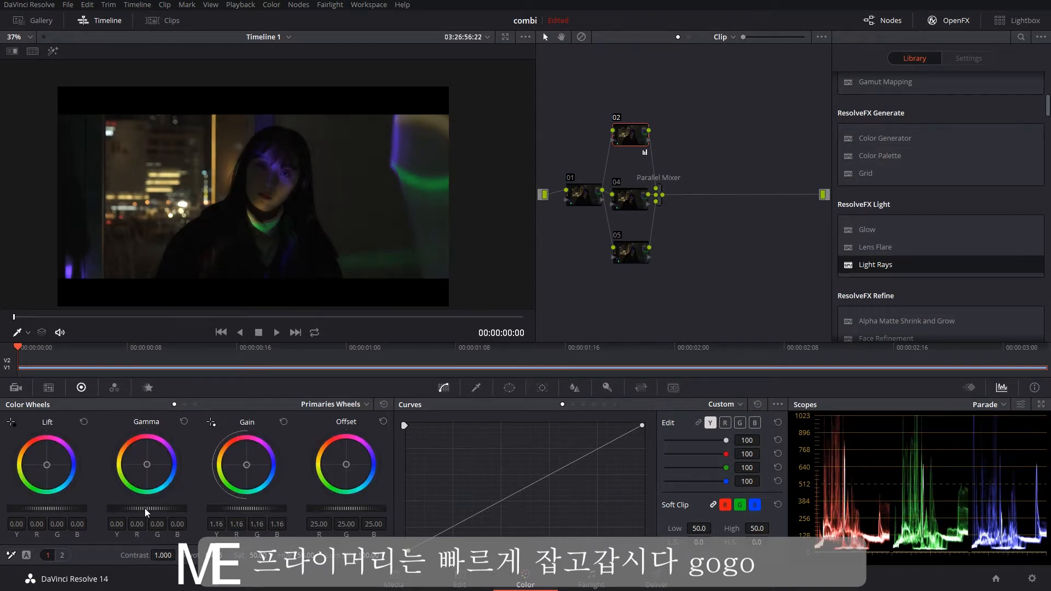
{"action": "left_click_drag", "start_coordinate": [143, 508], "coordinate": [146, 508]}
{"action": "left_click_drag", "start_coordinate": [65, 508], "coordinate": [71, 507]}
{"action": "left_click", "coordinate": [196, 405]}
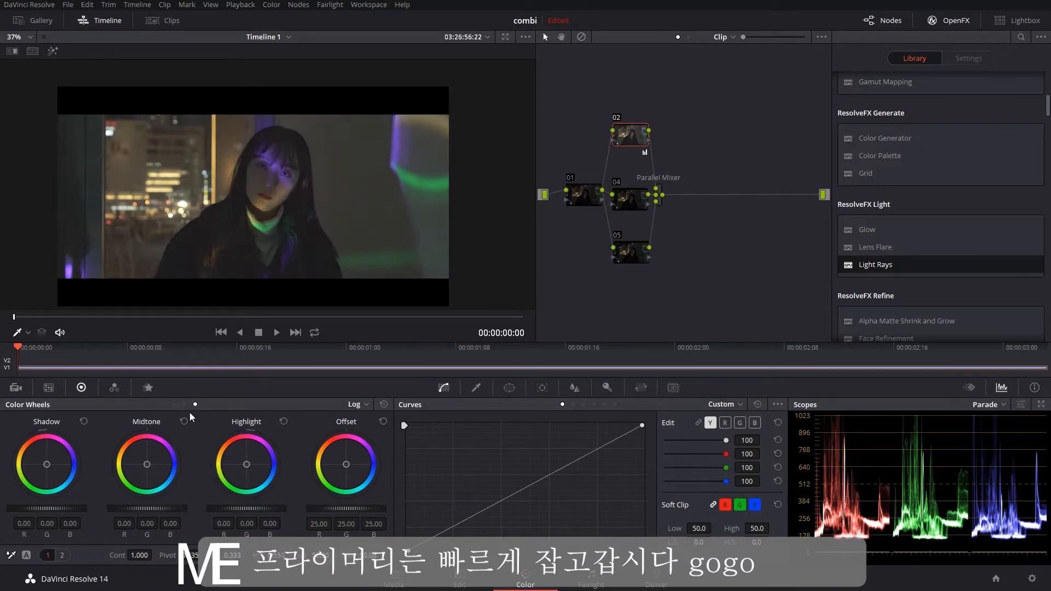
{"action": "left_click_drag", "start_coordinate": [63, 508], "coordinate": [57, 508]}
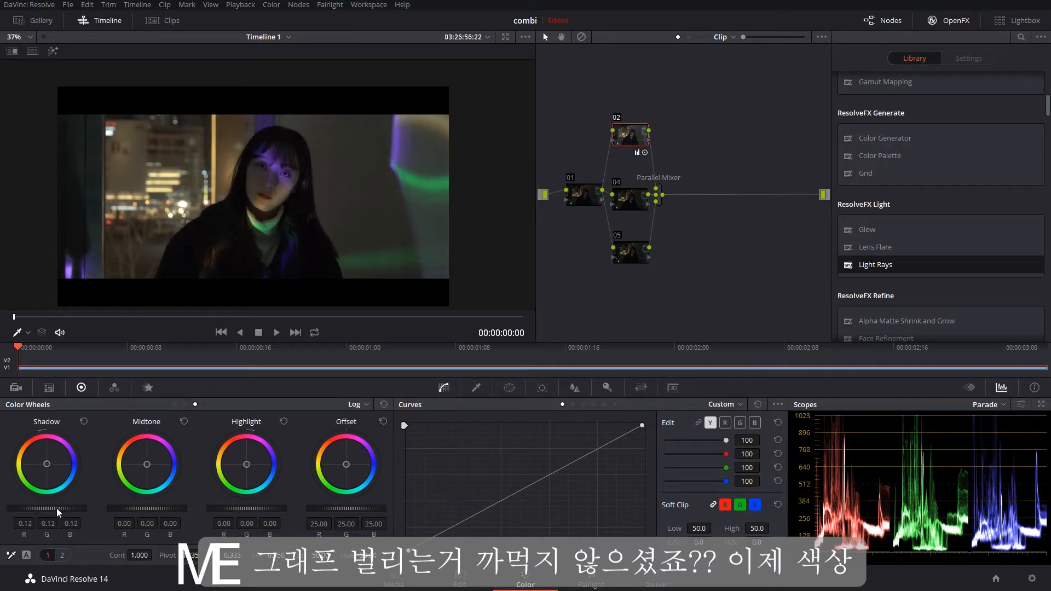
Tint node 04 towards magenta by setting its Offset to red 26.80, green 22.60 and blue 30.40
{"action": "left_click", "coordinate": [622, 198]}
{"action": "left_click", "coordinate": [185, 406]}
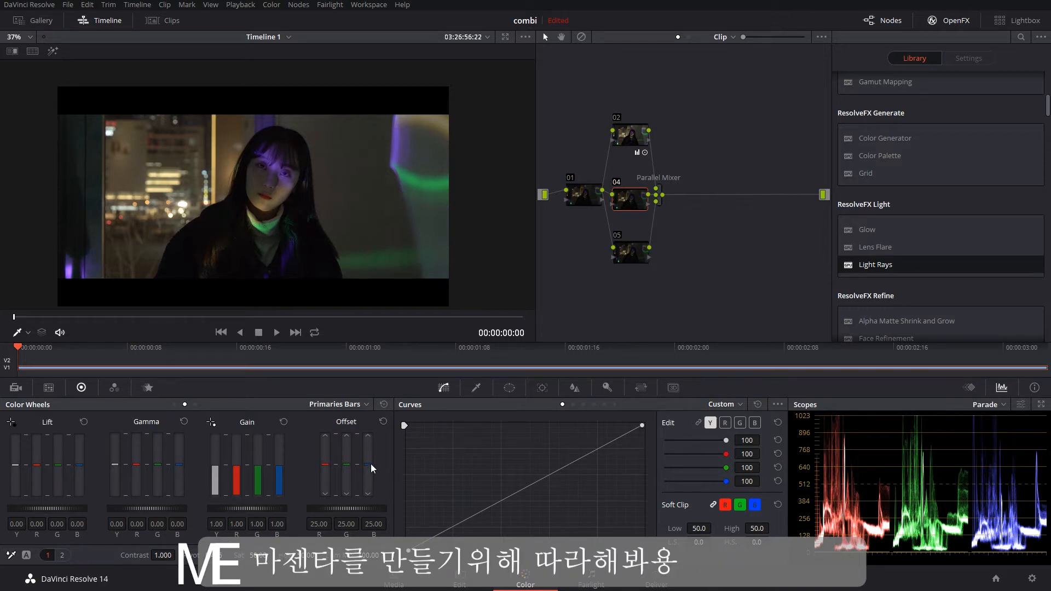
{"action": "scroll", "coordinate": [368, 466], "scroll_direction": "up", "scroll_amount": 15}
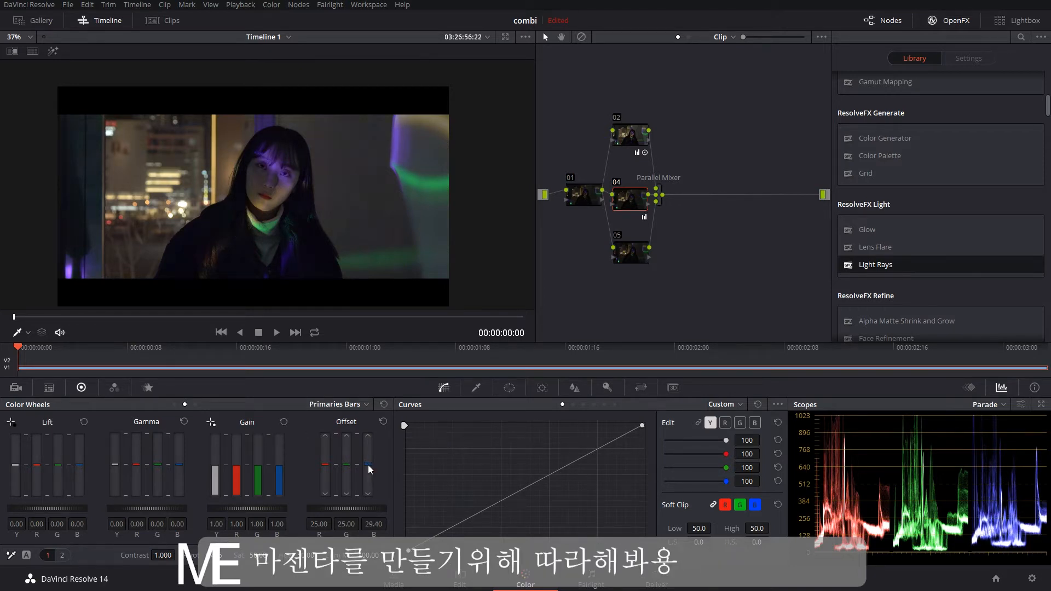
{"action": "scroll", "coordinate": [346, 468], "scroll_direction": "down", "scroll_amount": 3}
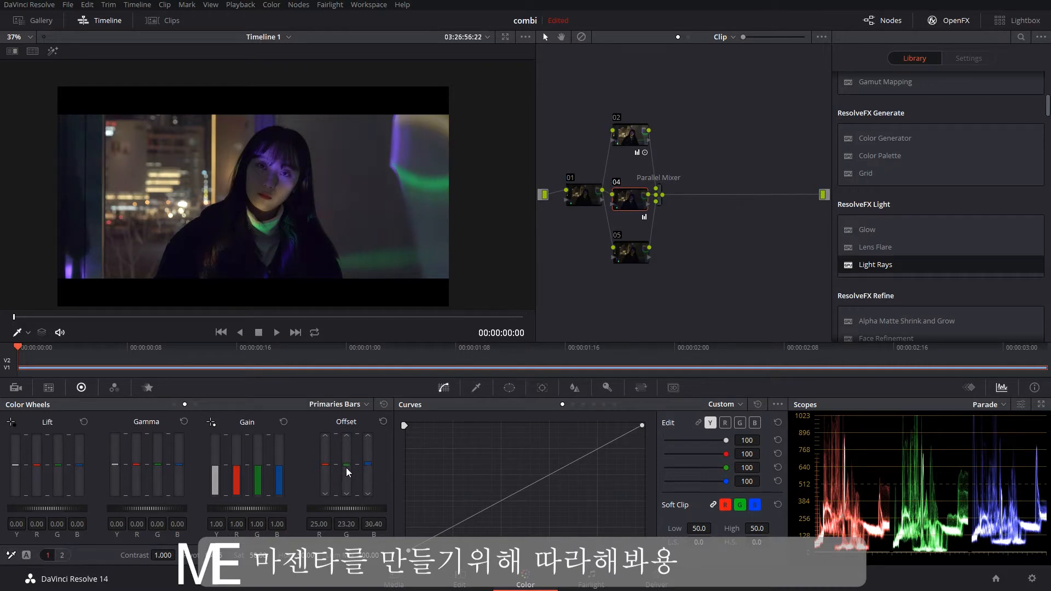
{"action": "scroll", "coordinate": [327, 470], "scroll_direction": "up", "scroll_amount": 5}
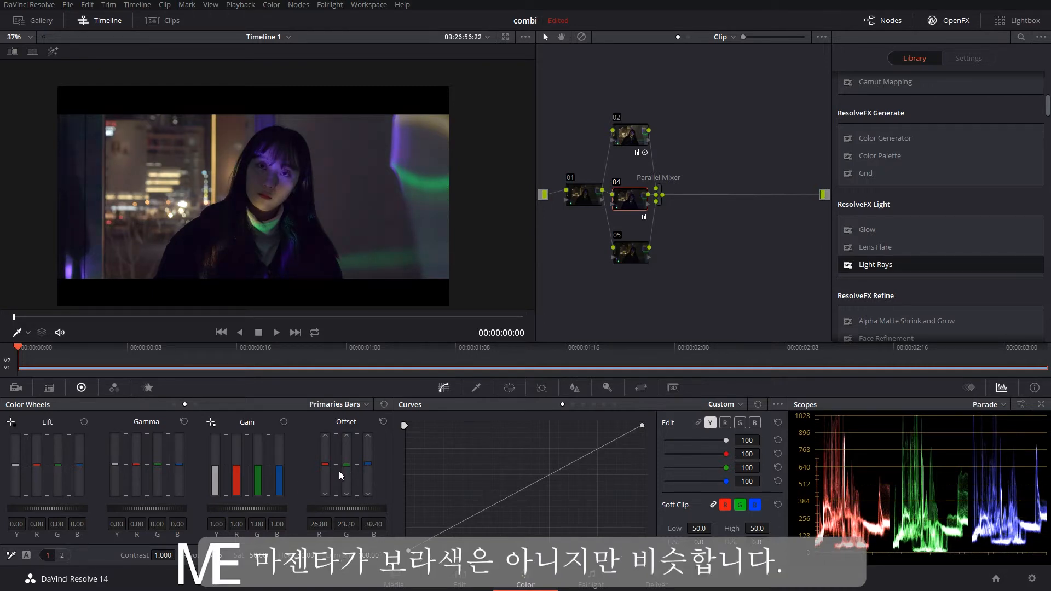
{"action": "scroll", "coordinate": [347, 474], "scroll_direction": "down", "scroll_amount": 2}
{"action": "scroll", "coordinate": [332, 150], "scroll_direction": "up", "scroll_amount": 3}
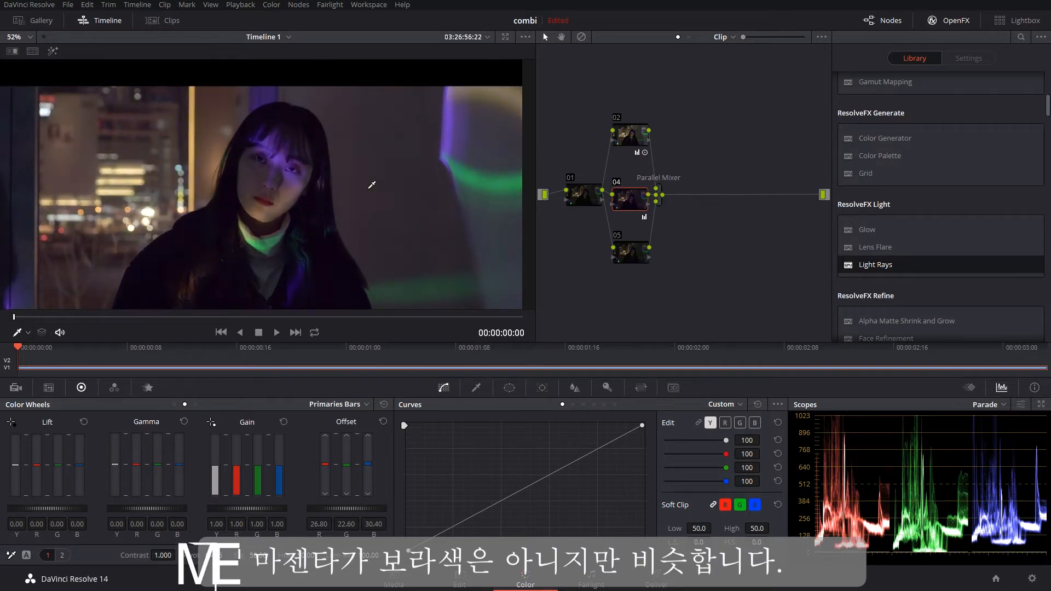
{"action": "scroll", "coordinate": [371, 188], "scroll_direction": "down", "scroll_amount": 2}
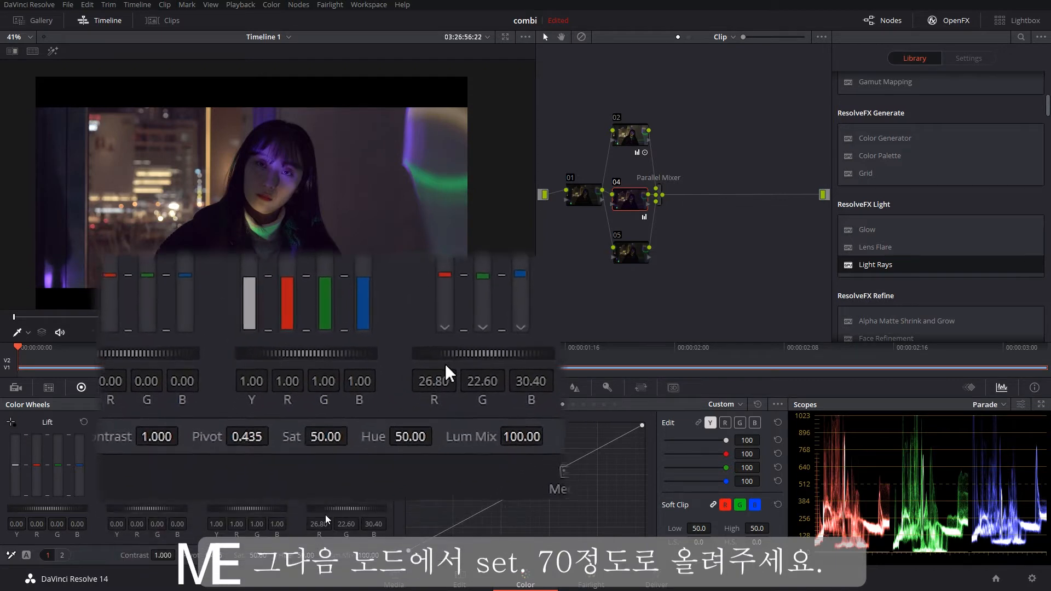
Set node 05's saturation to 70.20 and contrast to 1.108, and compare the image with the node off and on
{"action": "left_click", "coordinate": [627, 255]}
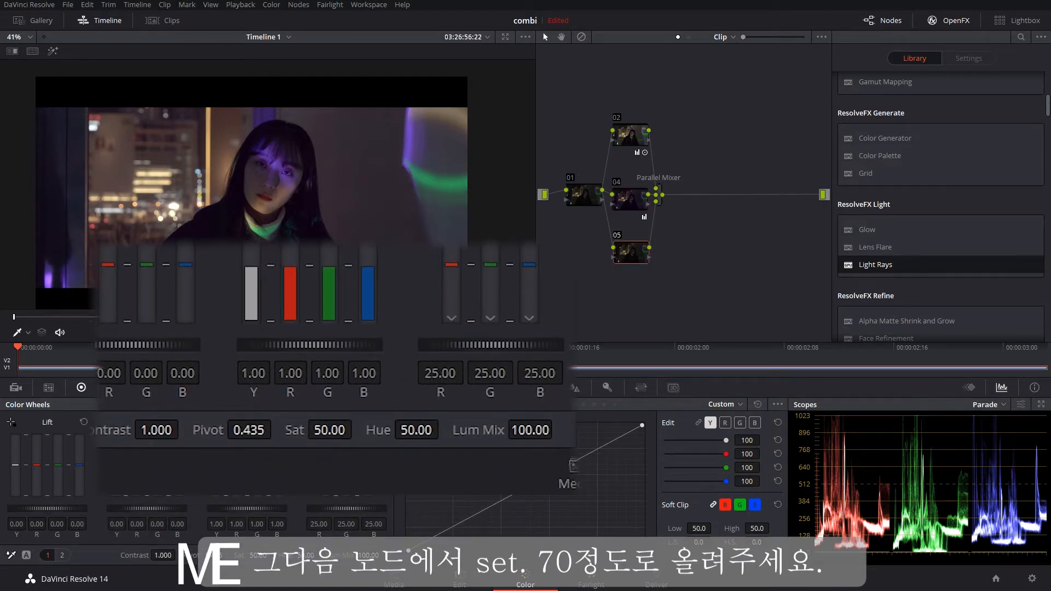
{"action": "left_click_drag", "start_coordinate": [309, 430], "coordinate": [361, 429]}
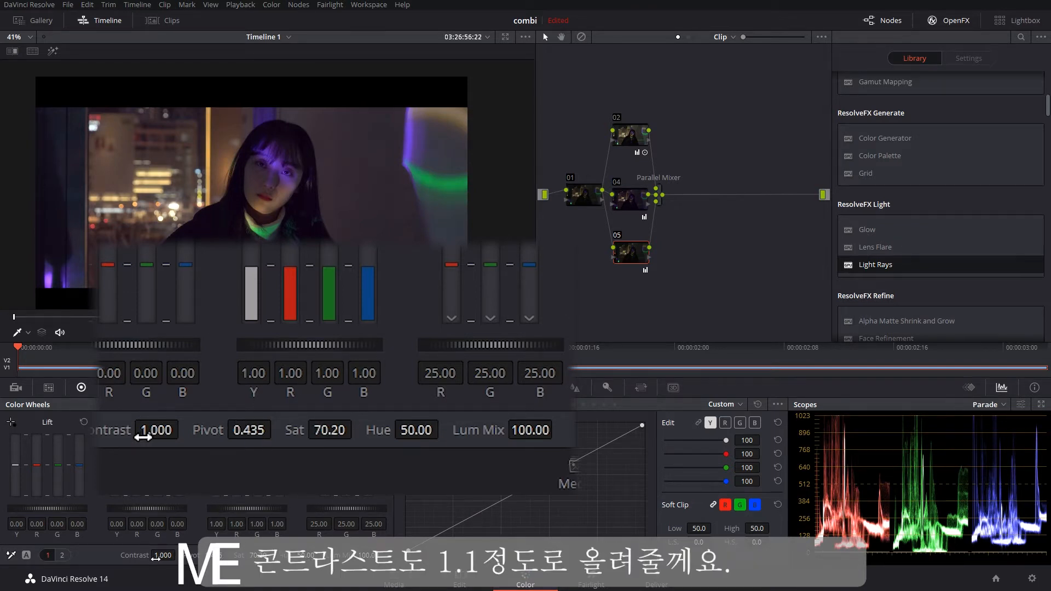
{"action": "left_click_drag", "start_coordinate": [142, 437], "coordinate": [187, 428]}
{"action": "key", "text": "ctrl+d"}
{"action": "key", "text": "ctrl+d"}
{"action": "key", "text": "ctrl+d"}
{"action": "key", "text": "ctrl+d"}
{"action": "scroll", "coordinate": [271, 206], "scroll_direction": "up", "scroll_amount": 2}
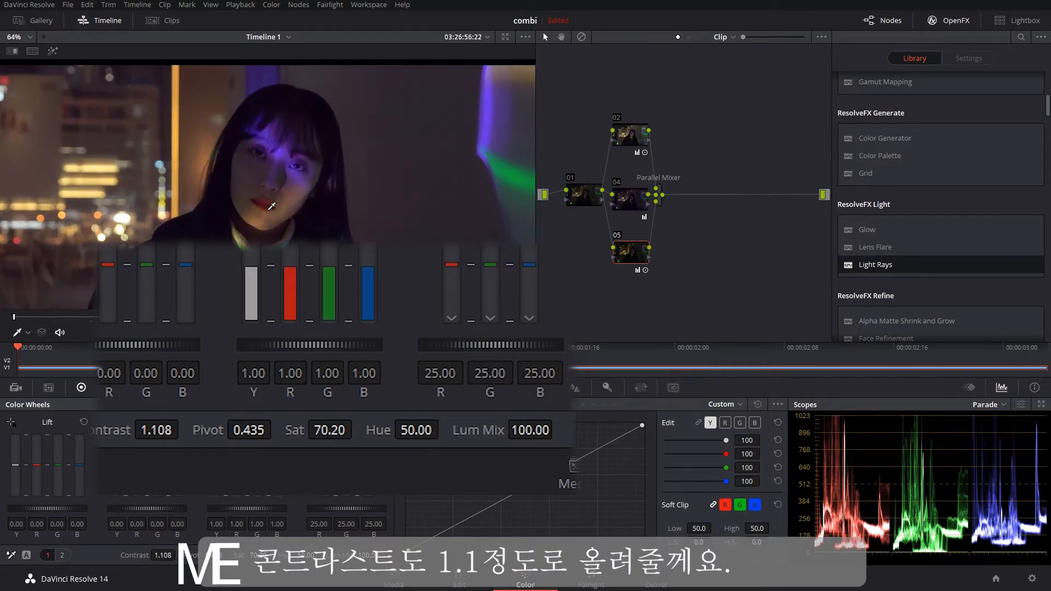
{"action": "scroll", "coordinate": [271, 206], "scroll_direction": "down", "scroll_amount": 1}
Add a serial node after the Parallel Mixer
{"action": "left_click_drag", "start_coordinate": [715, 303], "coordinate": [594, 88]}
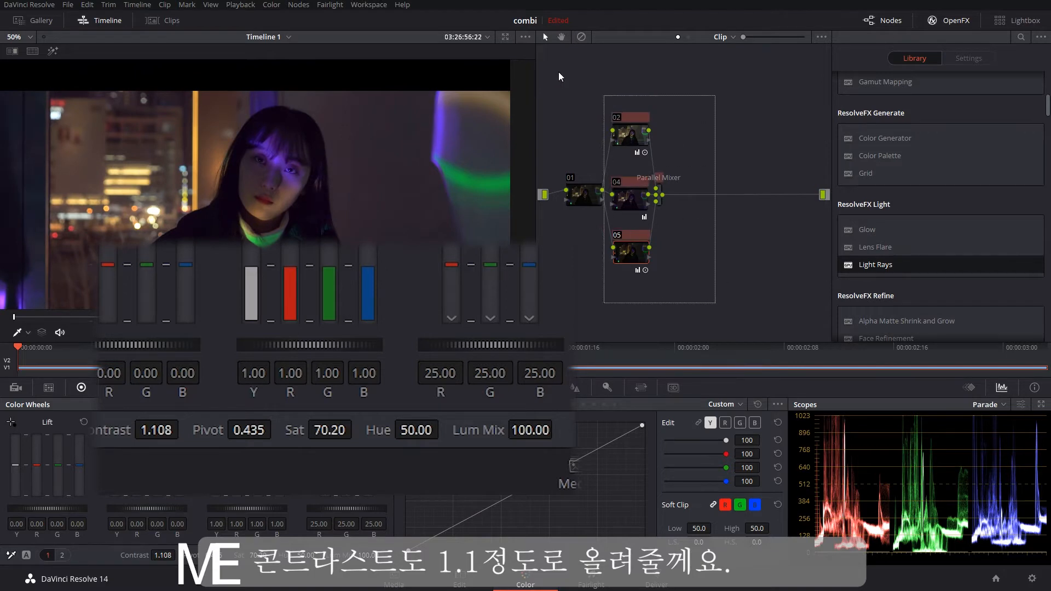
{"action": "double_click", "coordinate": [657, 194]}
{"action": "key", "text": "alt+s"}
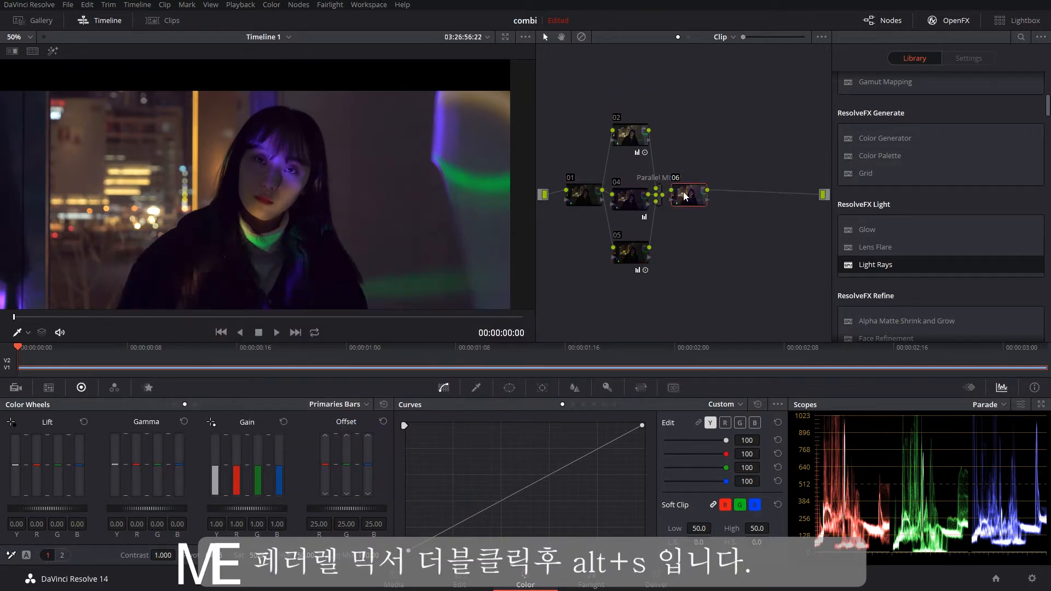
On node 06, set the spatial noise reduction radius to Medium and the linked luma and chroma thresholds to 10
{"action": "left_click", "coordinate": [148, 388]}
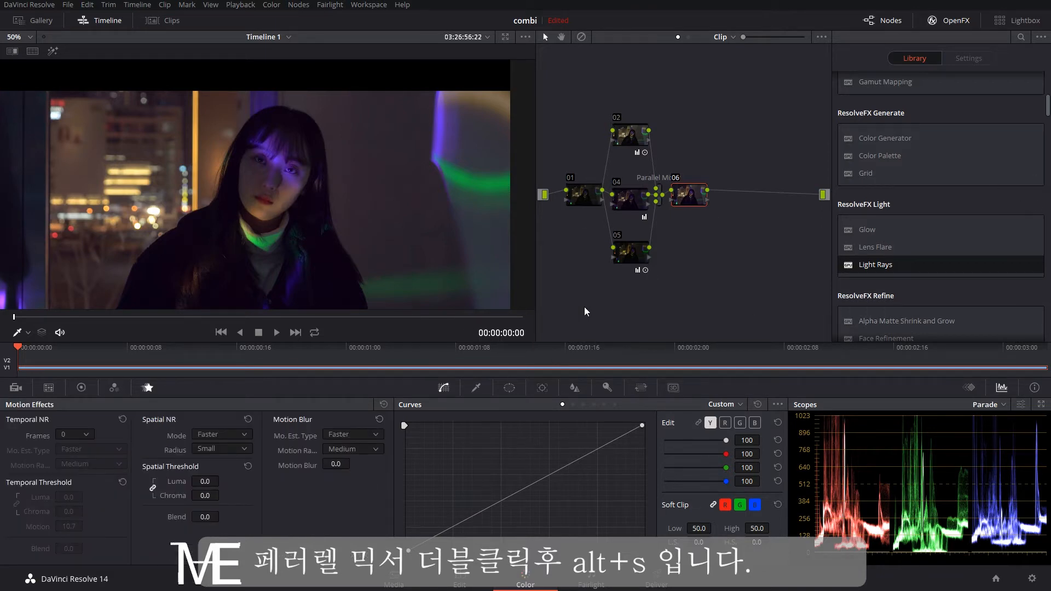
{"action": "left_click", "coordinate": [219, 451]}
{"action": "left_click", "coordinate": [214, 474]}
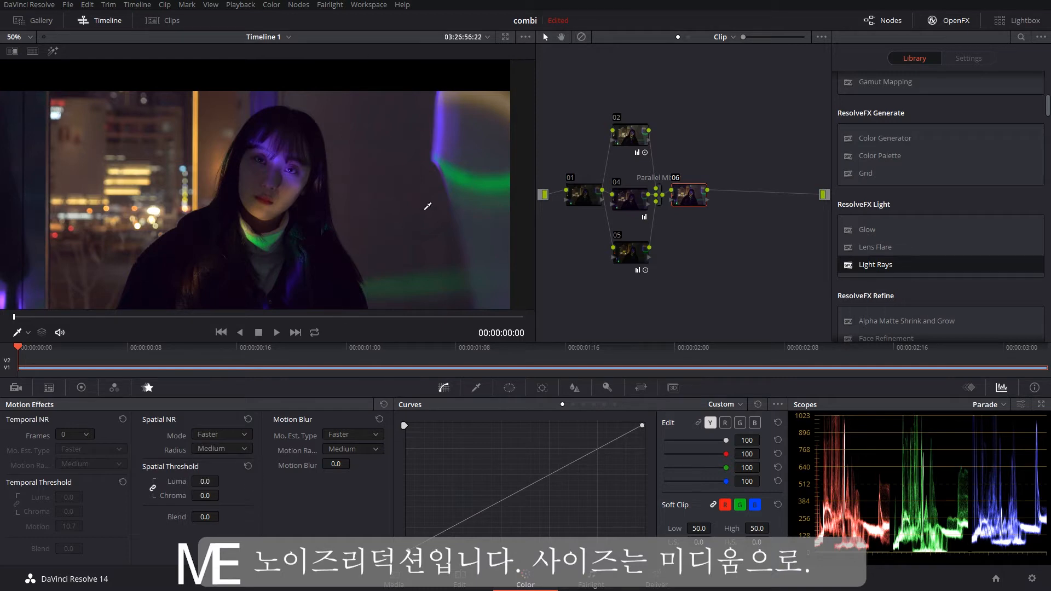
{"action": "scroll", "coordinate": [428, 206], "scroll_direction": "up", "scroll_amount": 5}
{"action": "scroll", "coordinate": [381, 193], "scroll_direction": "up", "scroll_amount": 5}
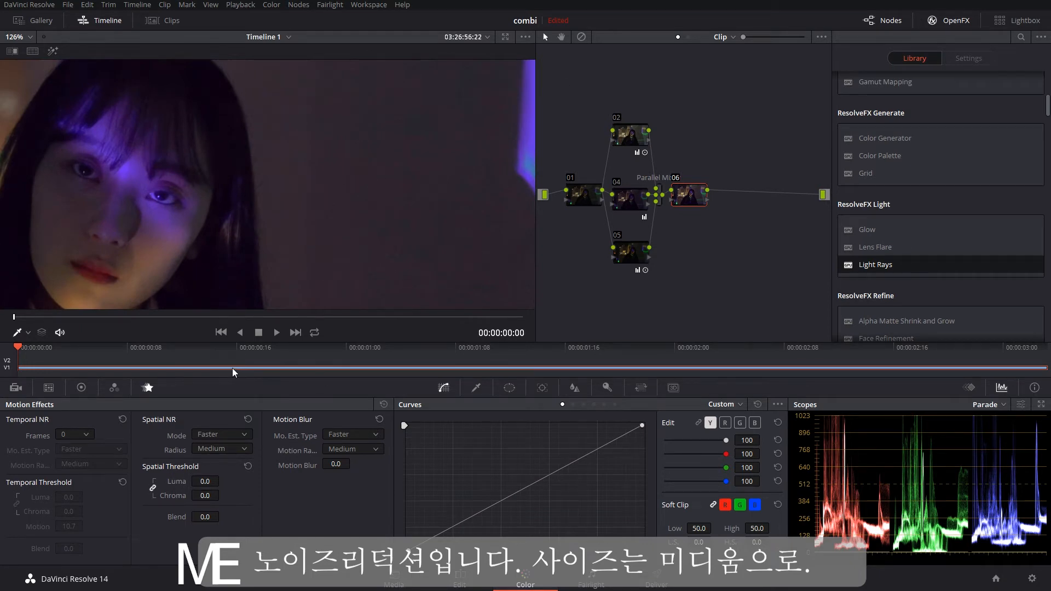
{"action": "left_click_drag", "start_coordinate": [206, 482], "coordinate": [204, 483]}
{"action": "double_click", "coordinate": [204, 482]}
{"action": "type", "text": "10"}
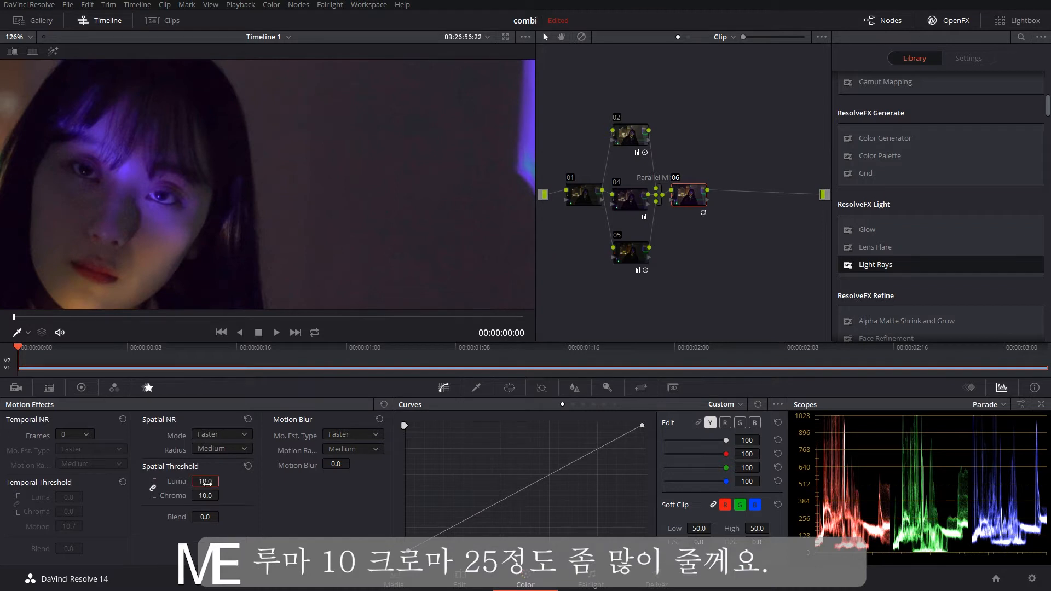
{"action": "key", "text": "Return"}
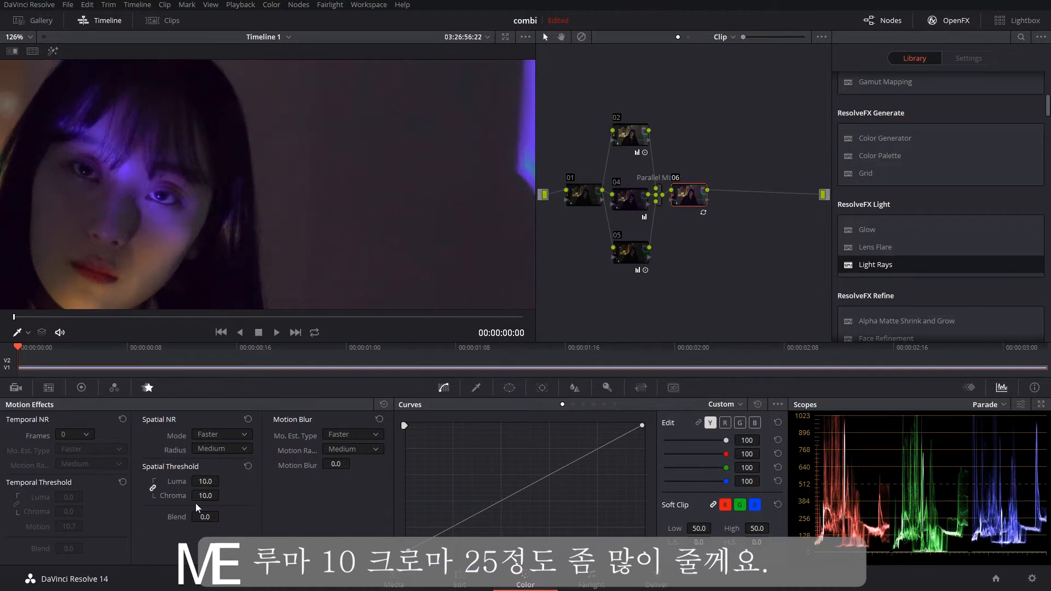
Unlink the spatial luma and chroma thresholds, set chroma to 25.6, and check the whole frame
{"action": "left_click", "coordinate": [153, 488]}
{"action": "left_click_drag", "start_coordinate": [213, 495], "coordinate": [222, 495]}
{"action": "scroll", "coordinate": [354, 192], "scroll_direction": "down", "scroll_amount": 6}
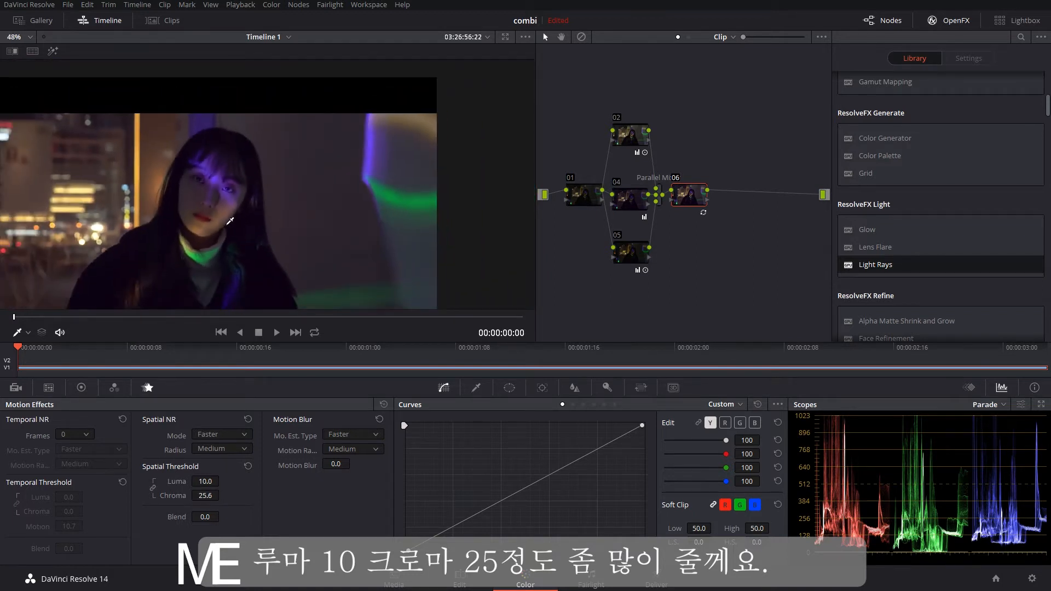
{"action": "key", "text": "shift+z"}
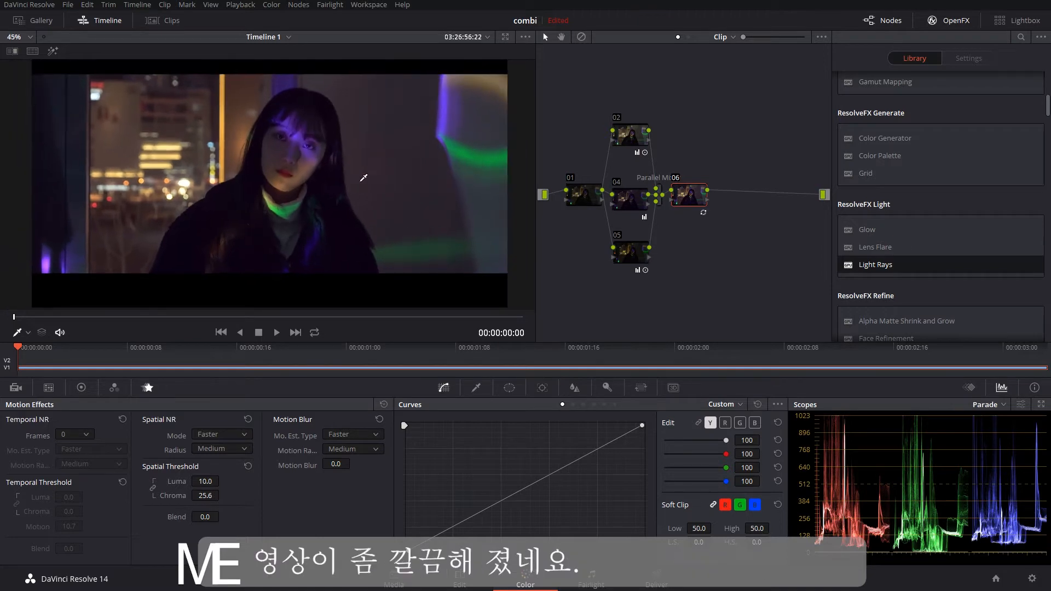
{"action": "left_click_drag", "start_coordinate": [386, 138], "coordinate": [365, 166]}
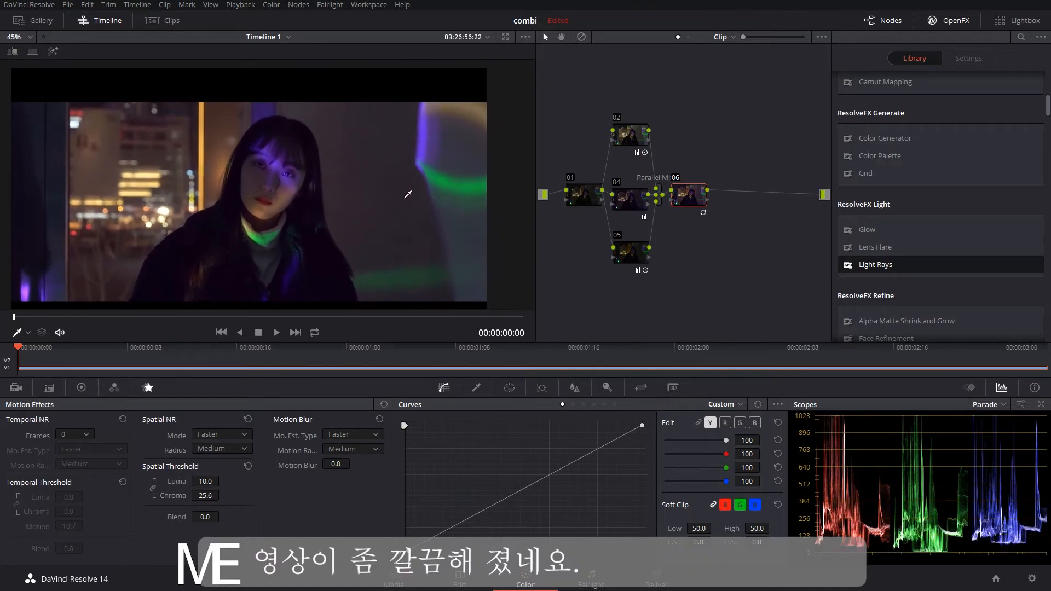
Combine all the nodes into one compound node and place it close to the source
{"action": "mouse_move", "coordinate": [756, 283]}
{"action": "left_mouse_down"}
{"action": "mouse_move", "coordinate": [662, 78]}
{"action": "mouse_move", "coordinate": [583, 86]}
{"action": "left_mouse_up"}
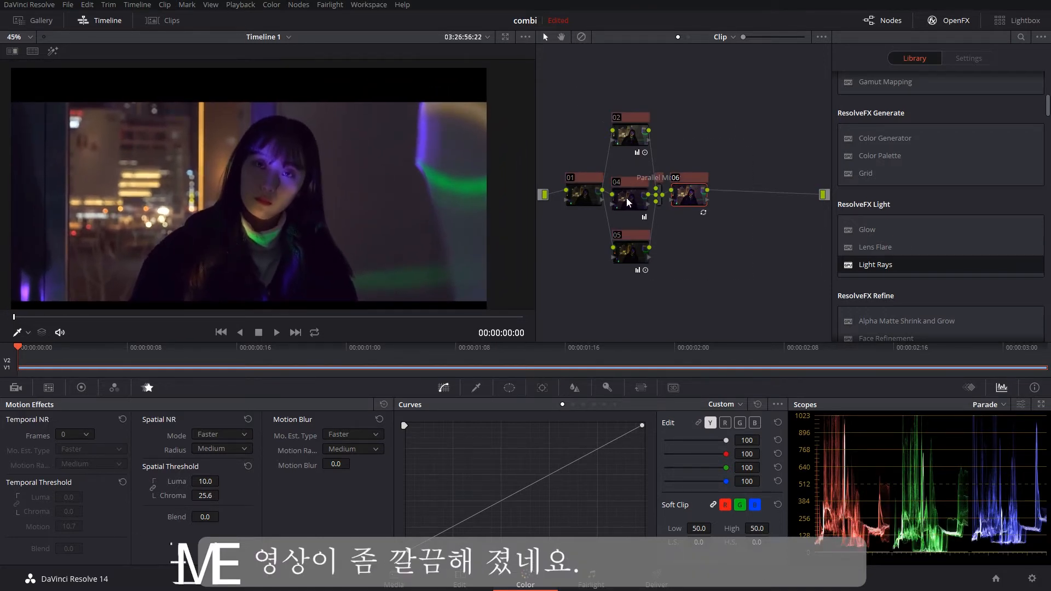
{"action": "left_click", "coordinate": [723, 270]}
{"action": "left_click_drag", "start_coordinate": [723, 270], "coordinate": [596, 134]}
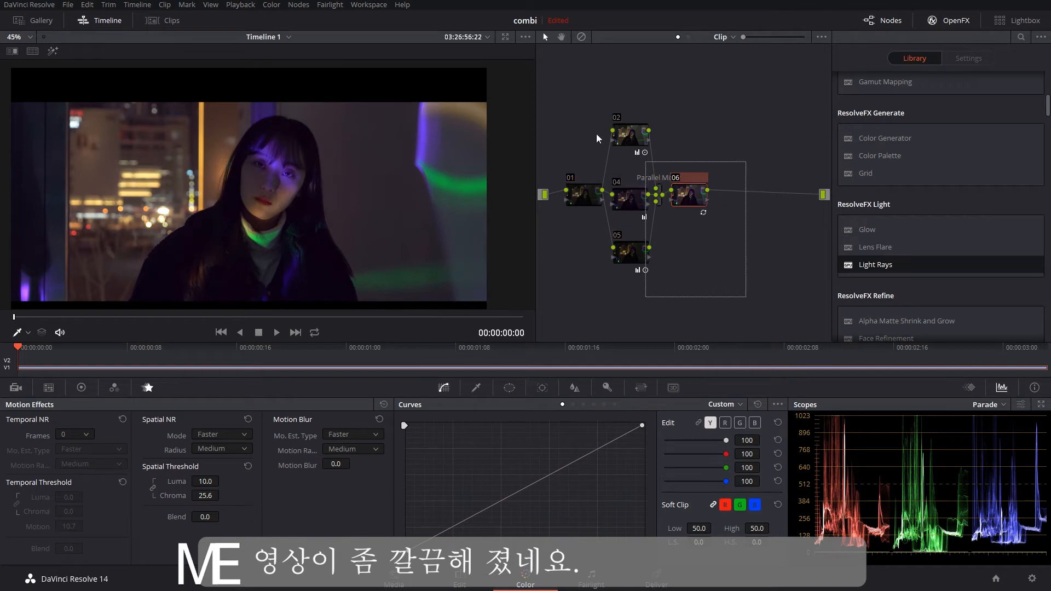
{"action": "right_click", "coordinate": [636, 191]}
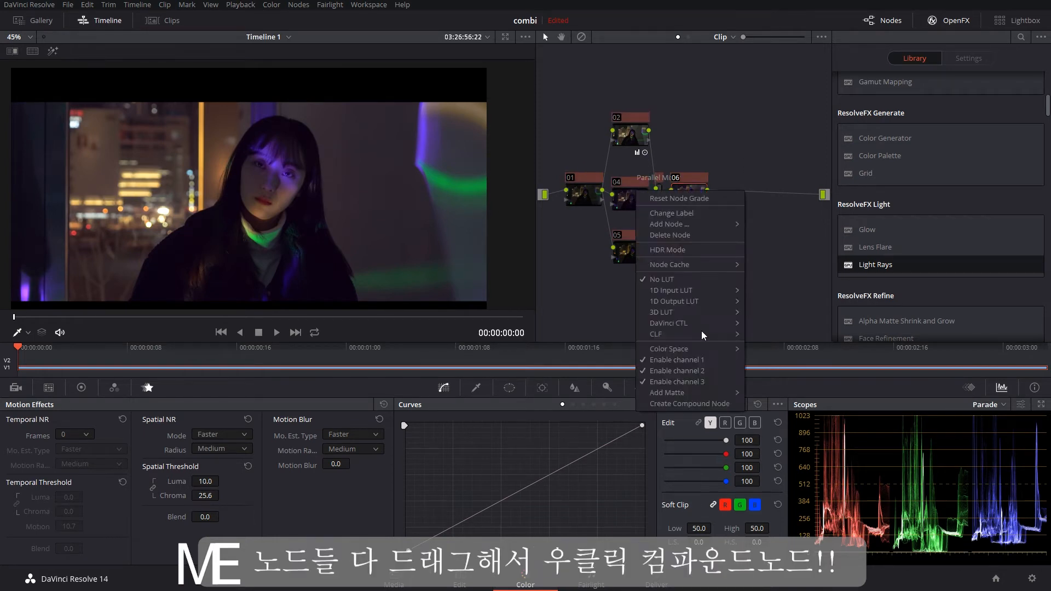
{"action": "left_click", "coordinate": [672, 403]}
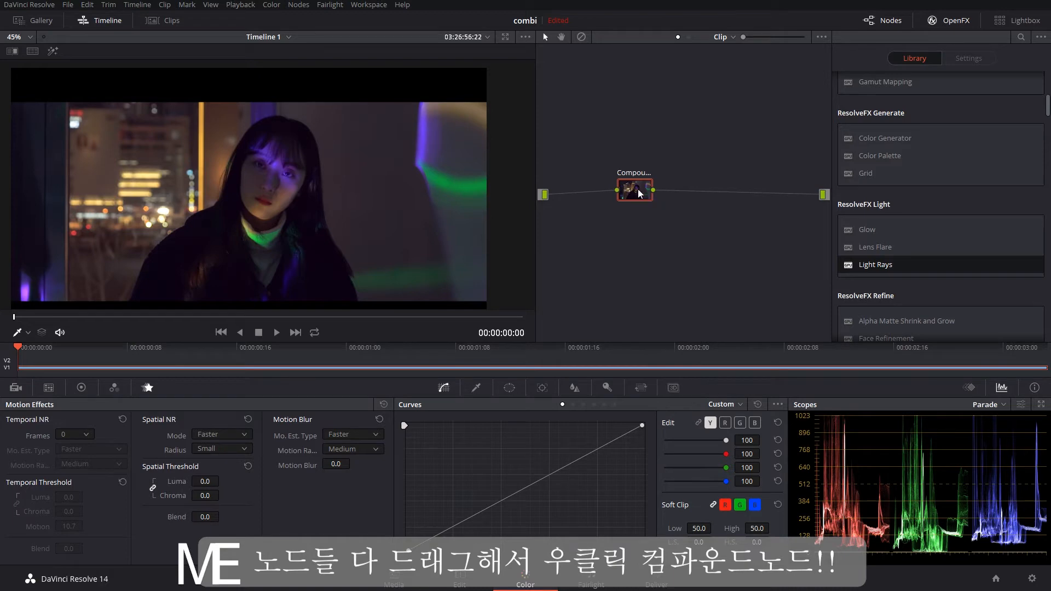
{"action": "left_click_drag", "start_coordinate": [643, 194], "coordinate": [596, 198]}
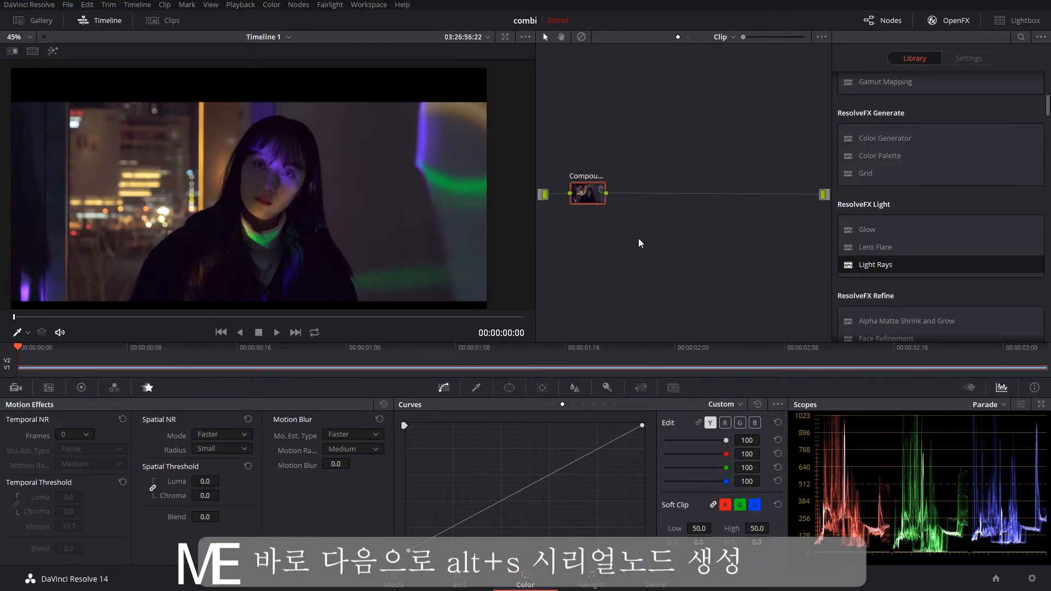
Add a serial node and a splitter/combiner group after the compound node, and move node 05 up clear of the other channel nodes
{"action": "key", "text": "alt+s"}
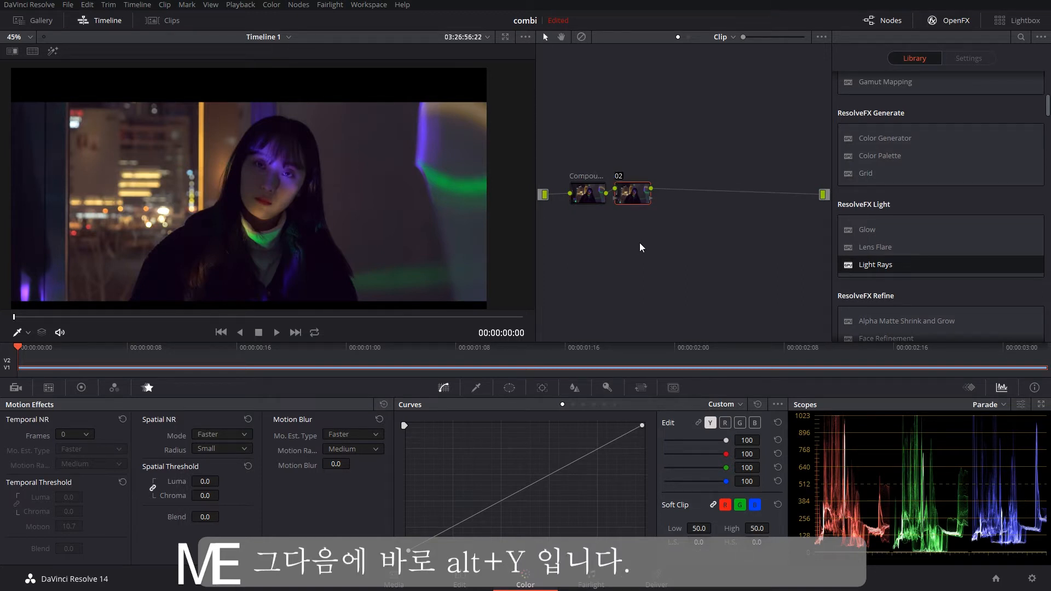
{"action": "key", "text": "alt+y"}
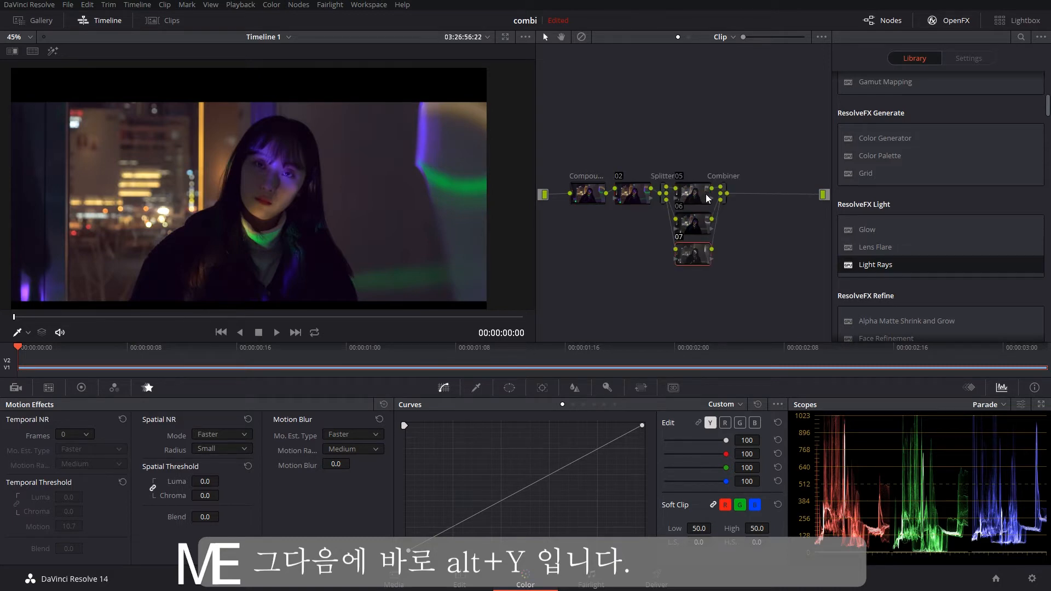
{"action": "left_click_drag", "start_coordinate": [701, 159], "coordinate": [699, 146]}
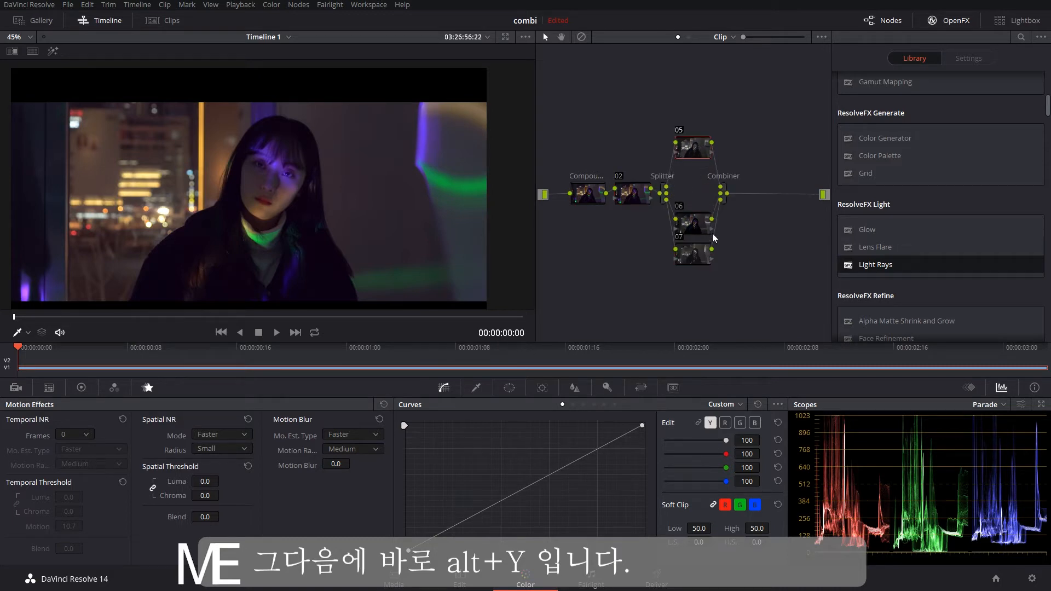
Place node 06 midway between nodes 05 and 07, select the red channel node 05 and try adjusting its curve's white point
{"action": "left_click_drag", "start_coordinate": [692, 225], "coordinate": [693, 200]}
{"action": "left_click", "coordinate": [696, 255]}
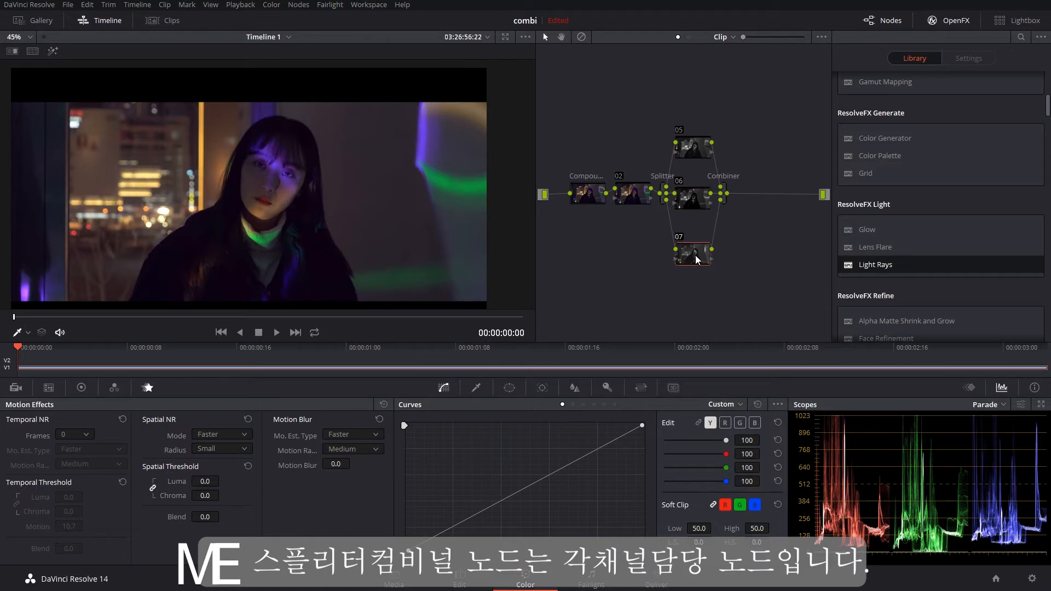
{"action": "left_click", "coordinate": [701, 151]}
{"action": "left_click", "coordinate": [692, 202]}
{"action": "left_click", "coordinate": [690, 147]}
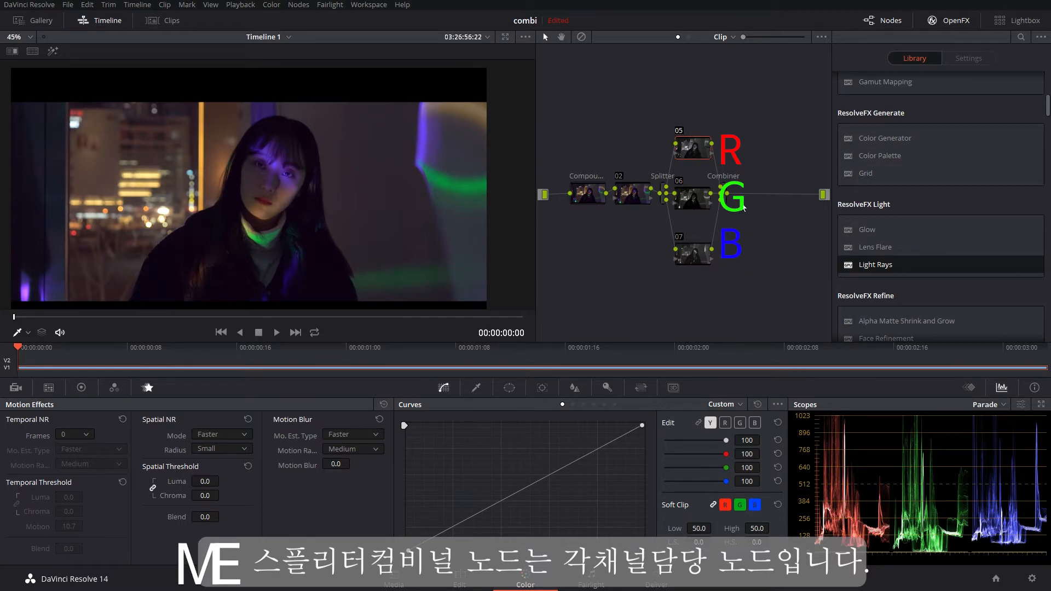
{"action": "left_click_drag", "start_coordinate": [641, 425], "coordinate": [784, 324]}
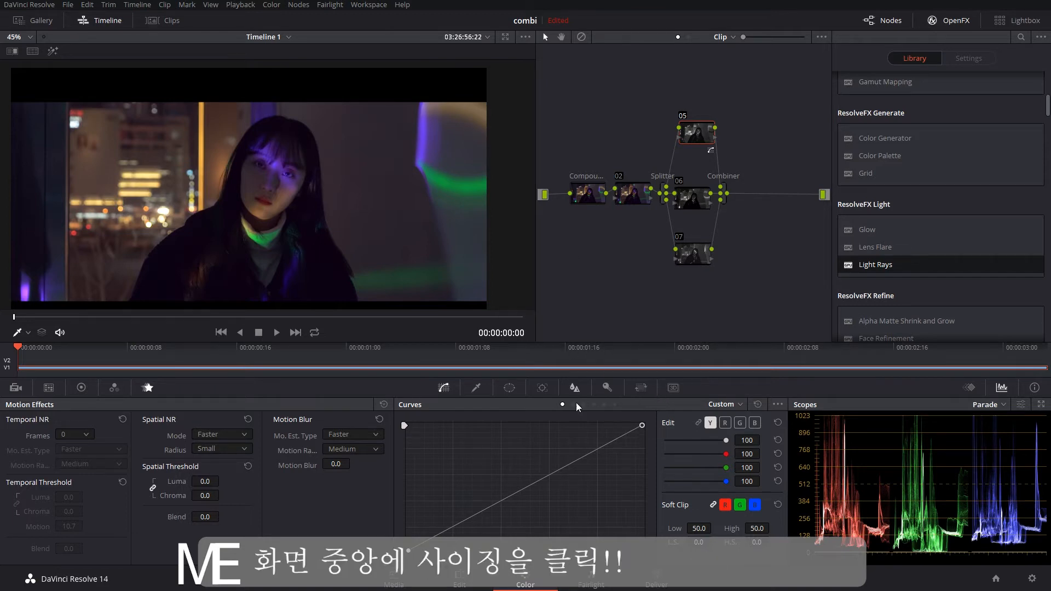
Use Node Sizing to set the red channel node 05's pan to 6.500
{"action": "left_click", "coordinate": [630, 387]}
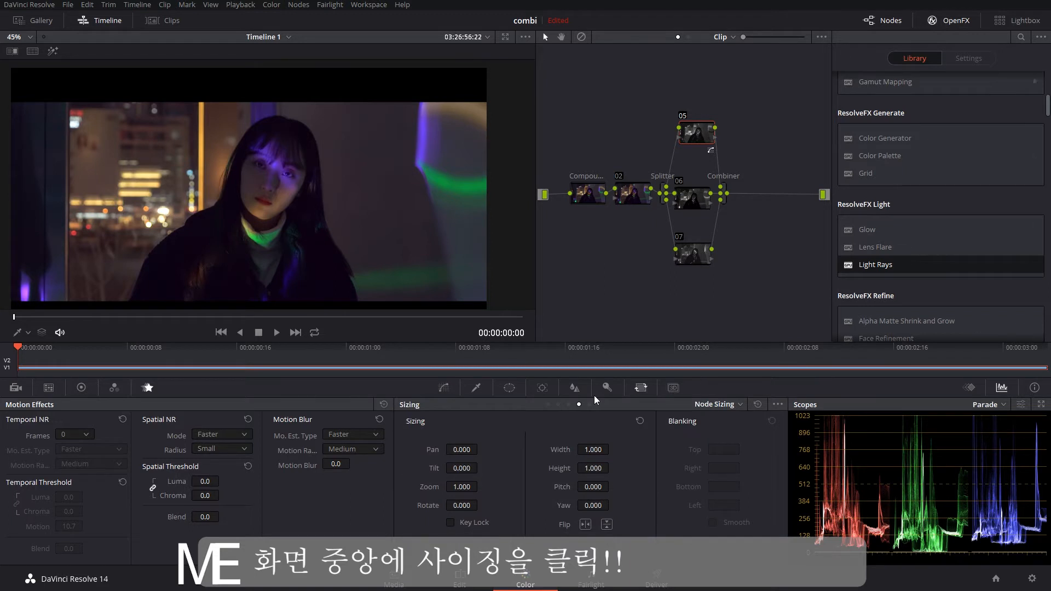
{"action": "left_click", "coordinate": [548, 405]}
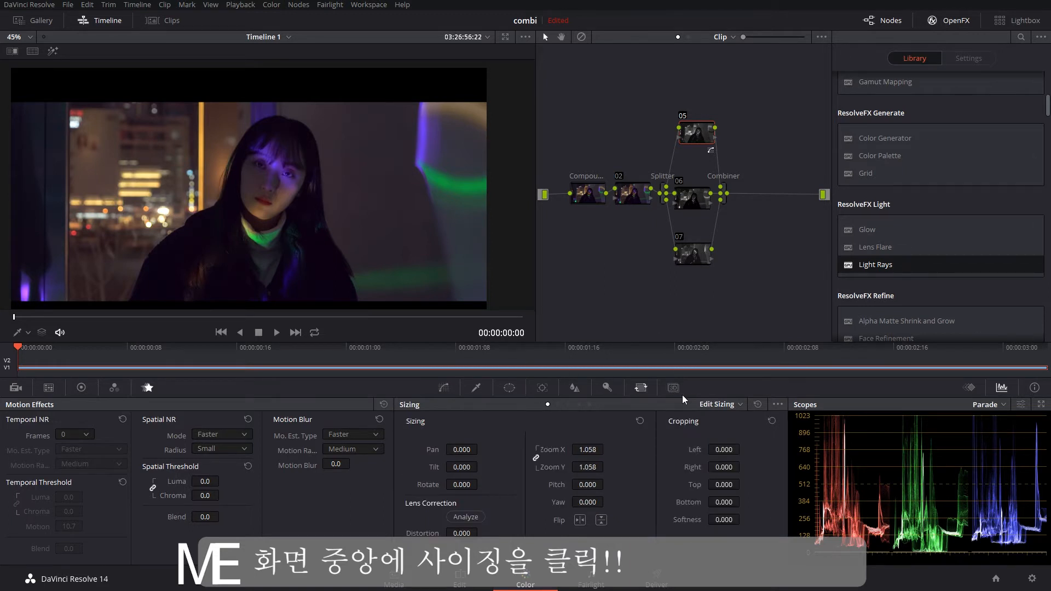
{"action": "left_click", "coordinate": [577, 405]}
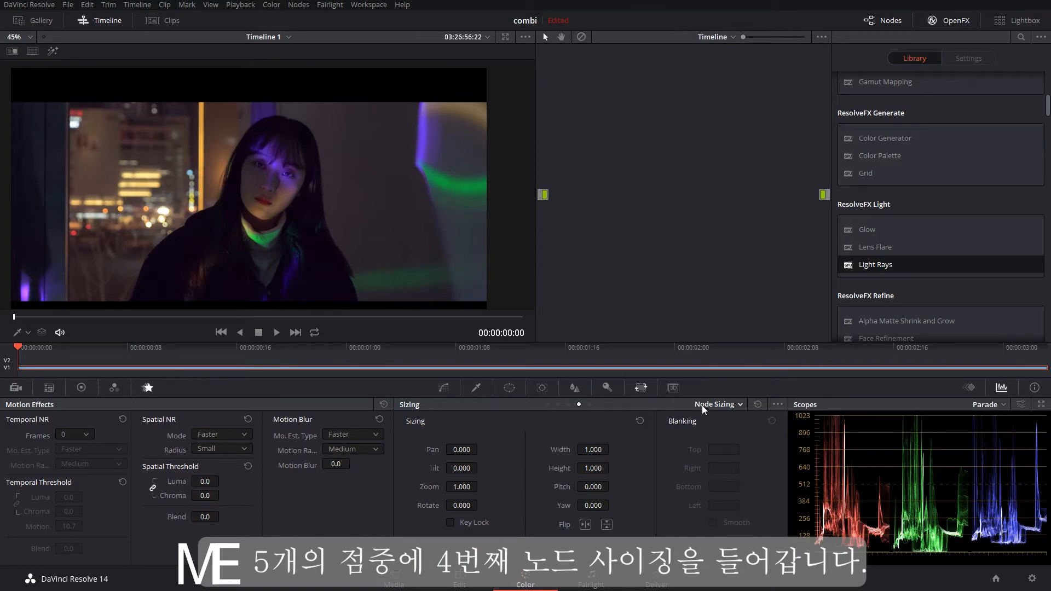
{"action": "left_click", "coordinate": [548, 404]}
{"action": "left_click", "coordinate": [579, 404]}
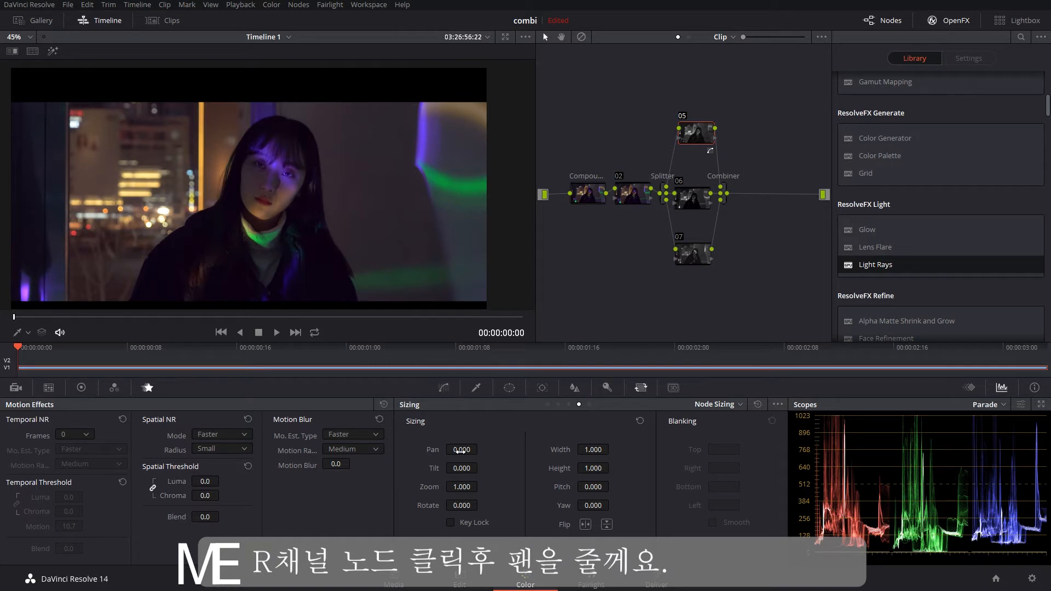
{"action": "left_click_drag", "start_coordinate": [461, 450], "coordinate": [481, 450]}
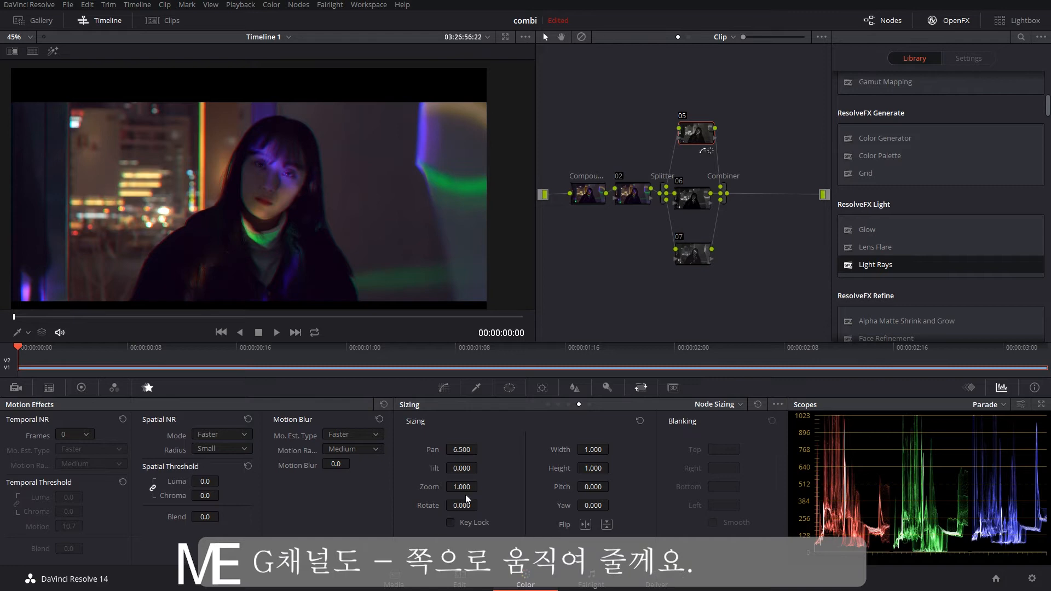
Set node 06's pan to -6.000 and node 07's tilt to -7.500 in Node Sizing, and inspect the channel separation around the face
{"action": "left_click", "coordinate": [678, 189]}
{"action": "left_click_drag", "start_coordinate": [464, 450], "coordinate": [463, 450]}
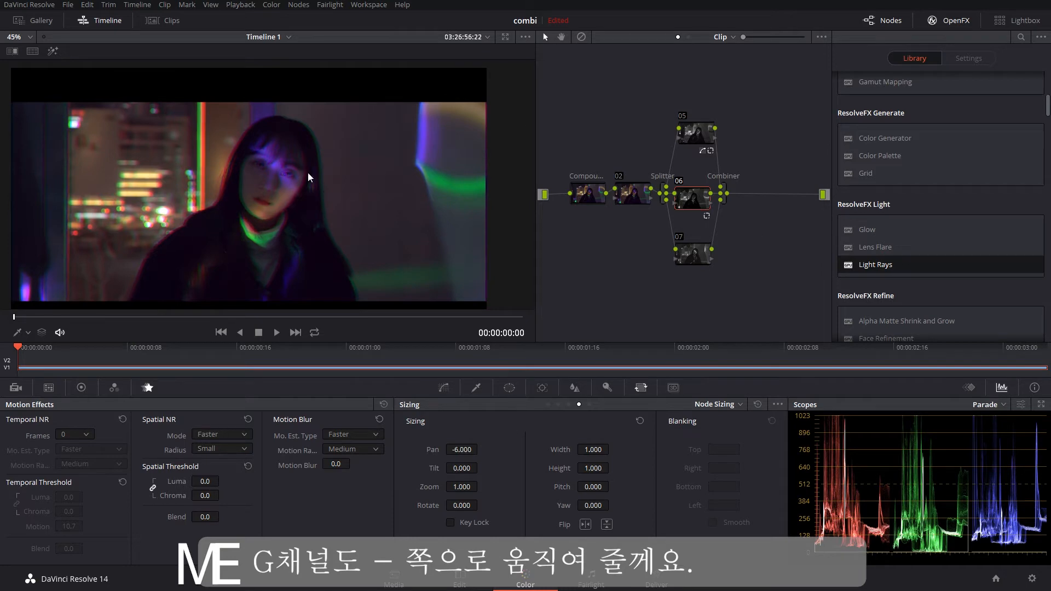
{"action": "left_click", "coordinate": [694, 253]}
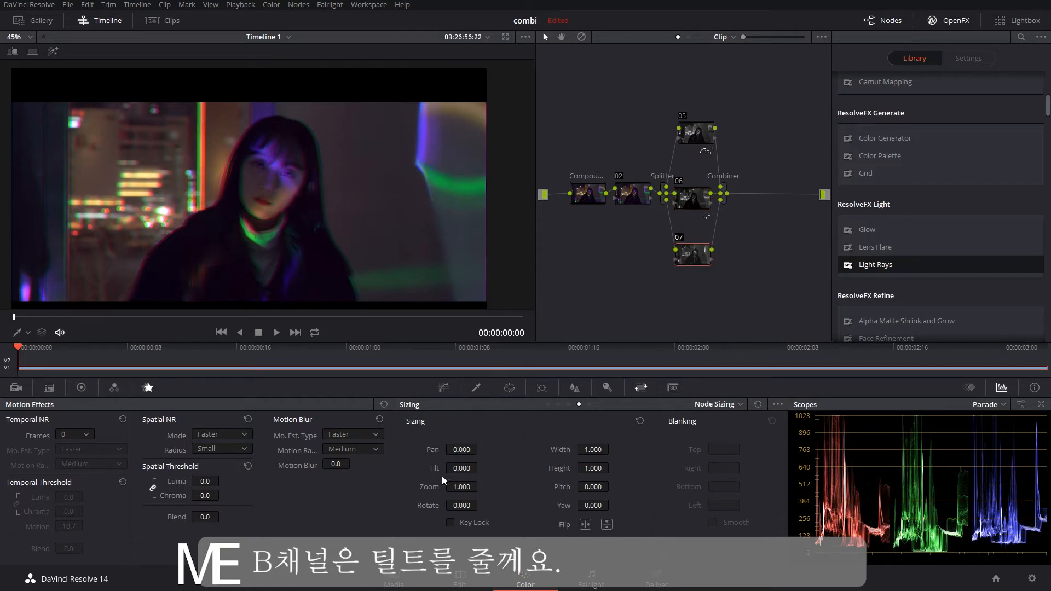
{"action": "left_click_drag", "start_coordinate": [459, 469], "coordinate": [454, 469]}
{"action": "scroll", "coordinate": [307, 213], "scroll_direction": "up", "scroll_amount": 5}
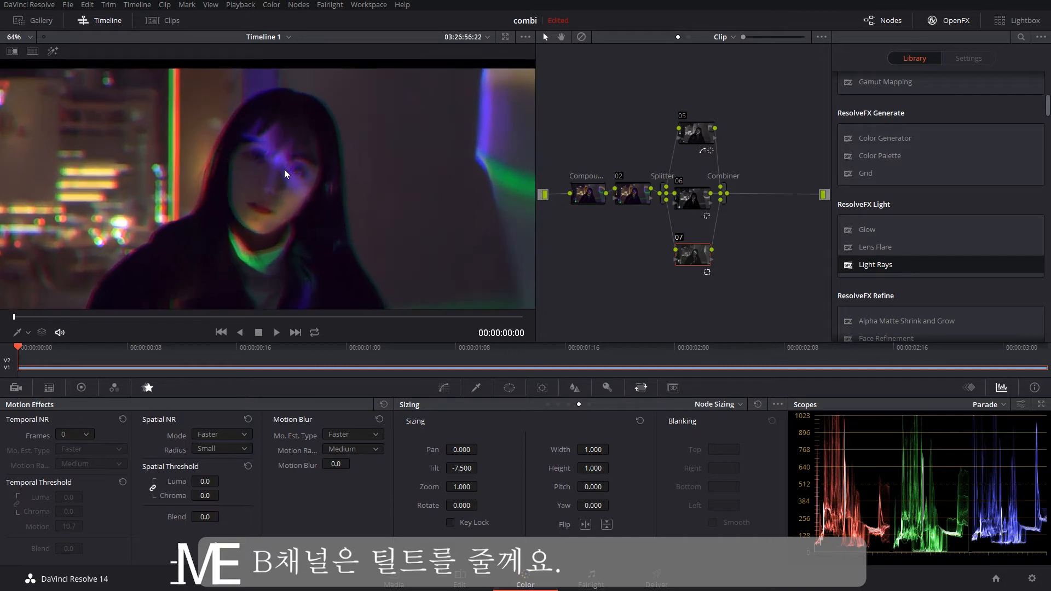
{"action": "scroll", "coordinate": [311, 176], "scroll_direction": "up", "scroll_amount": 5}
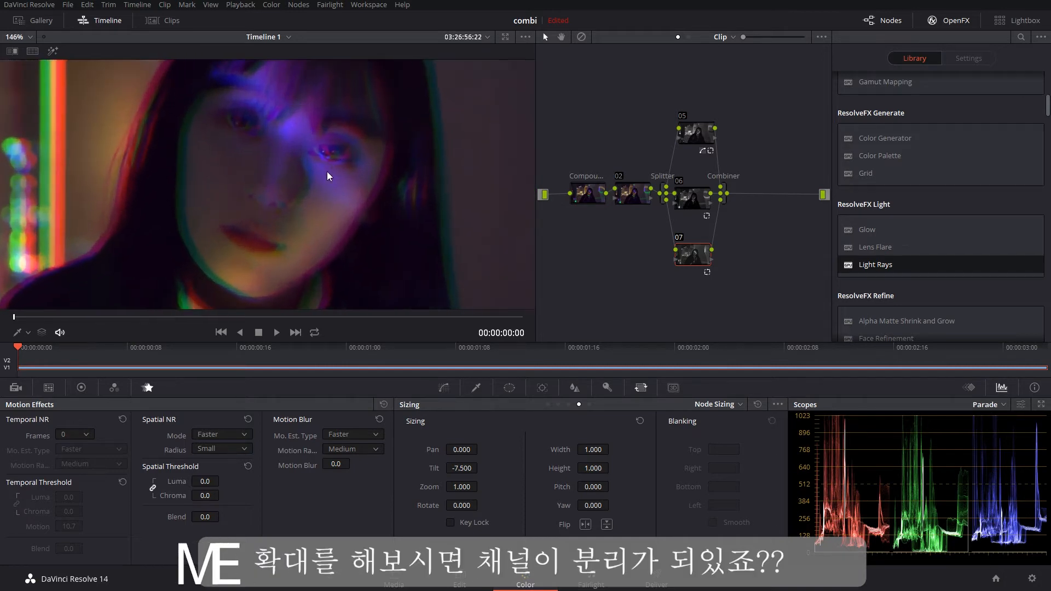
{"action": "scroll", "coordinate": [329, 175], "scroll_direction": "down", "scroll_amount": 10}
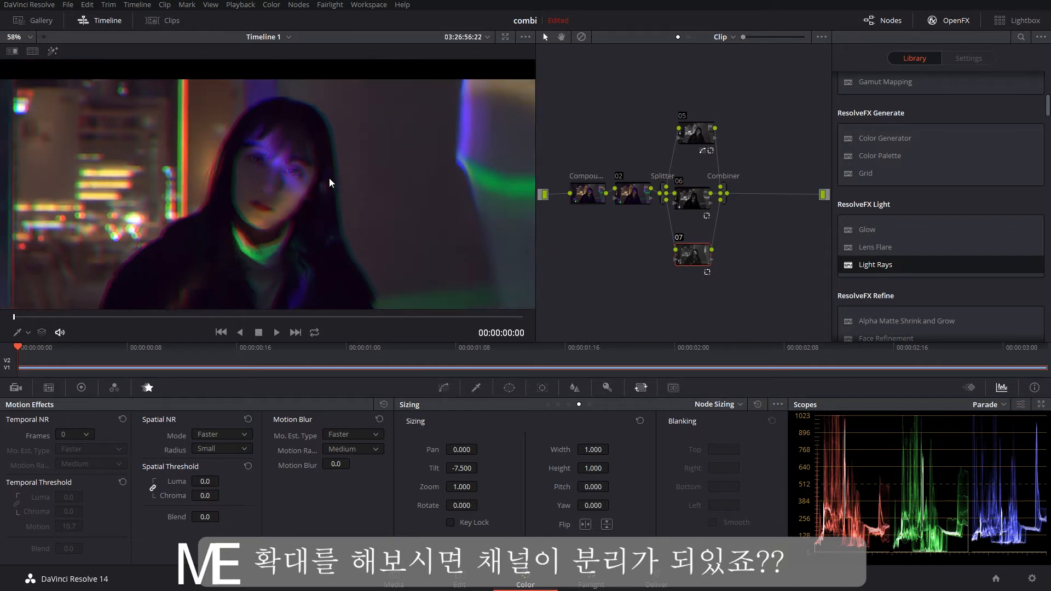
{"action": "scroll", "coordinate": [333, 180], "scroll_direction": "down", "scroll_amount": 2}
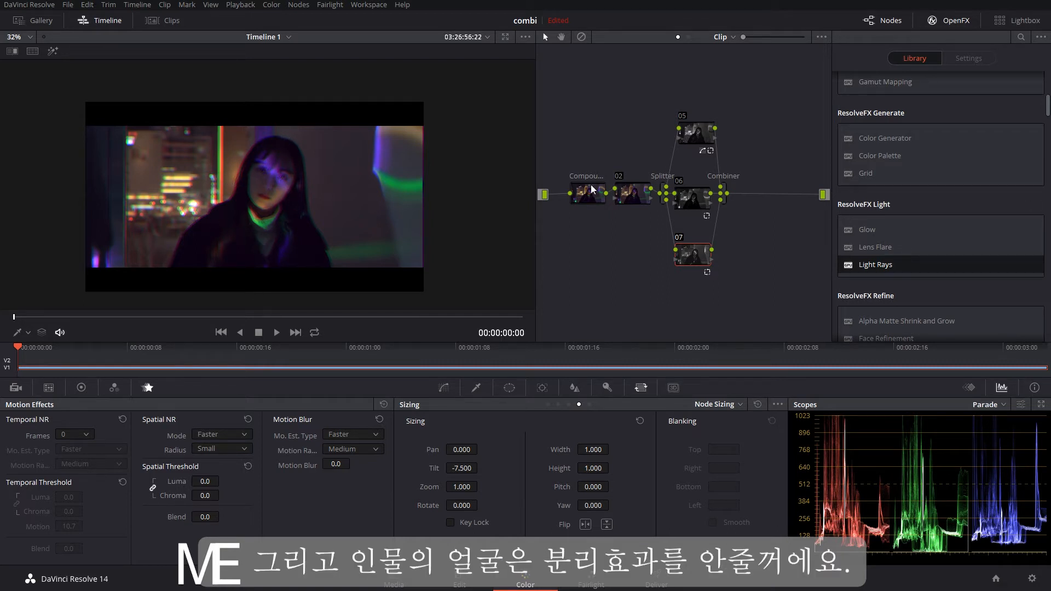
Move node 02 out of line below the first compound node and connect its key output to nodes 05, 06 and 07
{"action": "scroll", "coordinate": [145, 154], "scroll_direction": "up", "scroll_amount": 3}
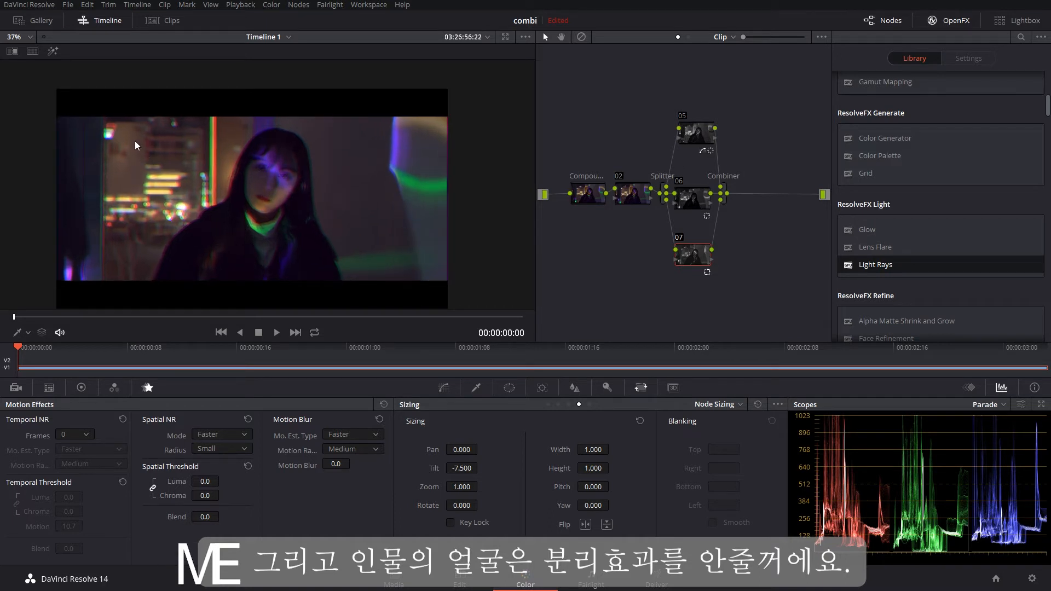
{"action": "left_click_drag", "start_coordinate": [134, 141], "coordinate": [180, 140]}
{"action": "left_click_drag", "start_coordinate": [323, 163], "coordinate": [289, 162]}
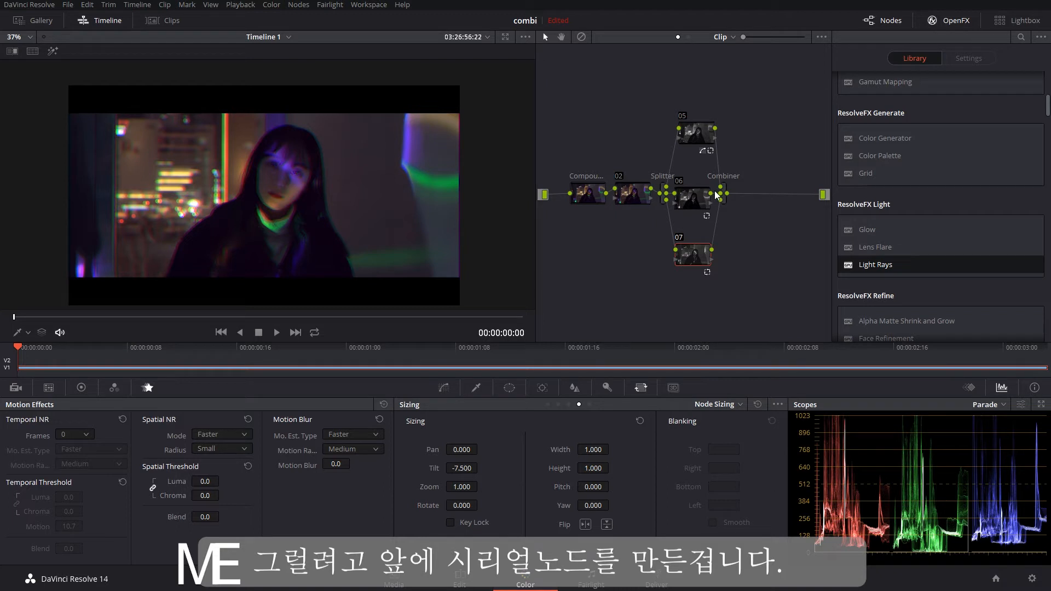
{"action": "left_click", "coordinate": [645, 196]}
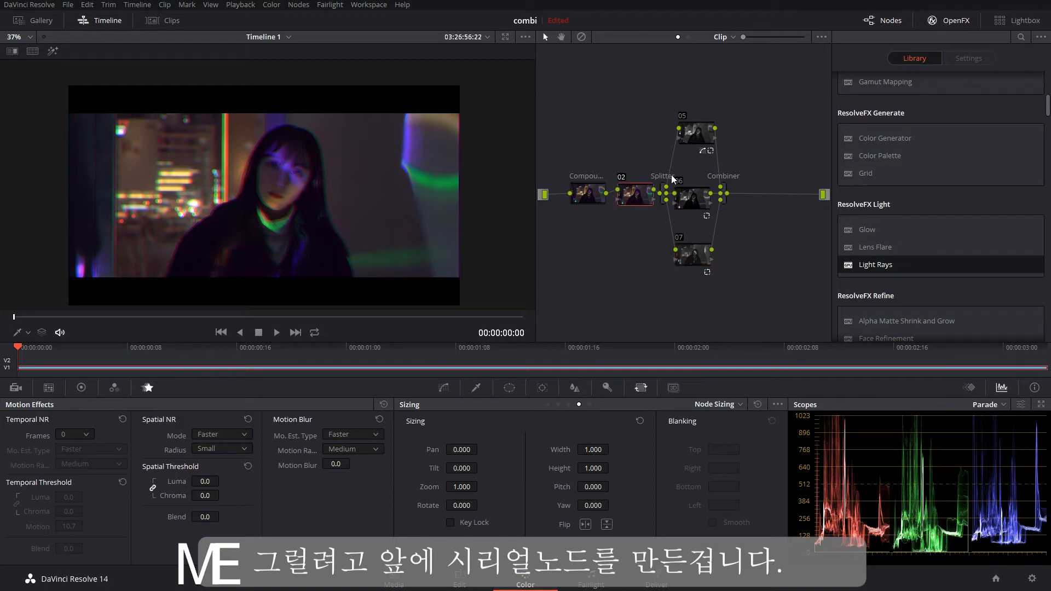
{"action": "left_click_drag", "start_coordinate": [622, 204], "coordinate": [601, 124]}
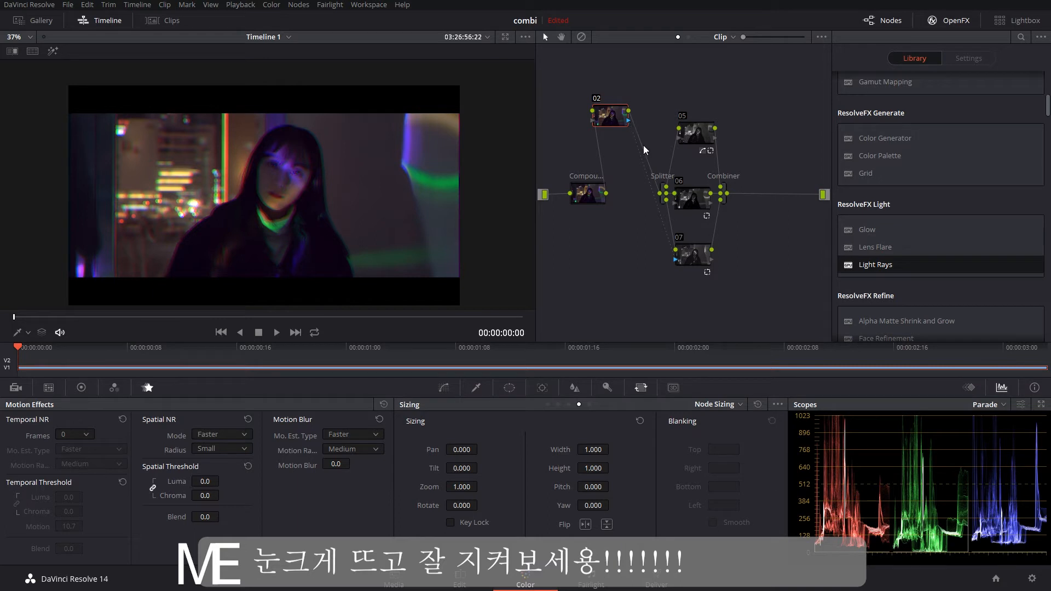
{"action": "left_click_drag", "start_coordinate": [675, 203], "coordinate": [682, 144]}
{"action": "left_click_drag", "start_coordinate": [613, 115], "coordinate": [613, 274]}
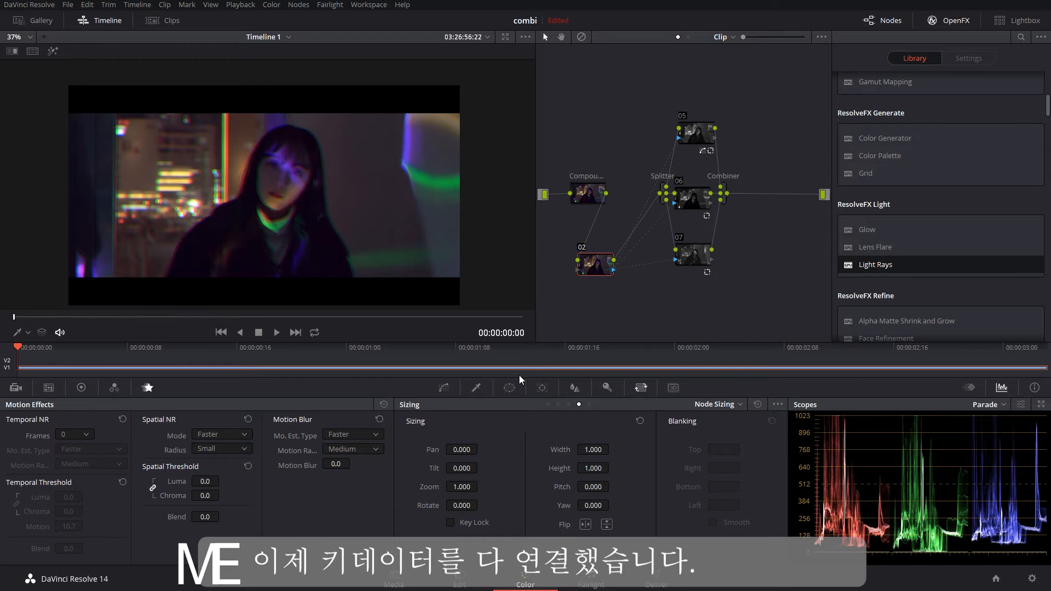
Add a circular power window on node 02 and position it over the woman's face at pan 50.65, tilt 51.02
{"action": "left_click", "coordinate": [510, 389]}
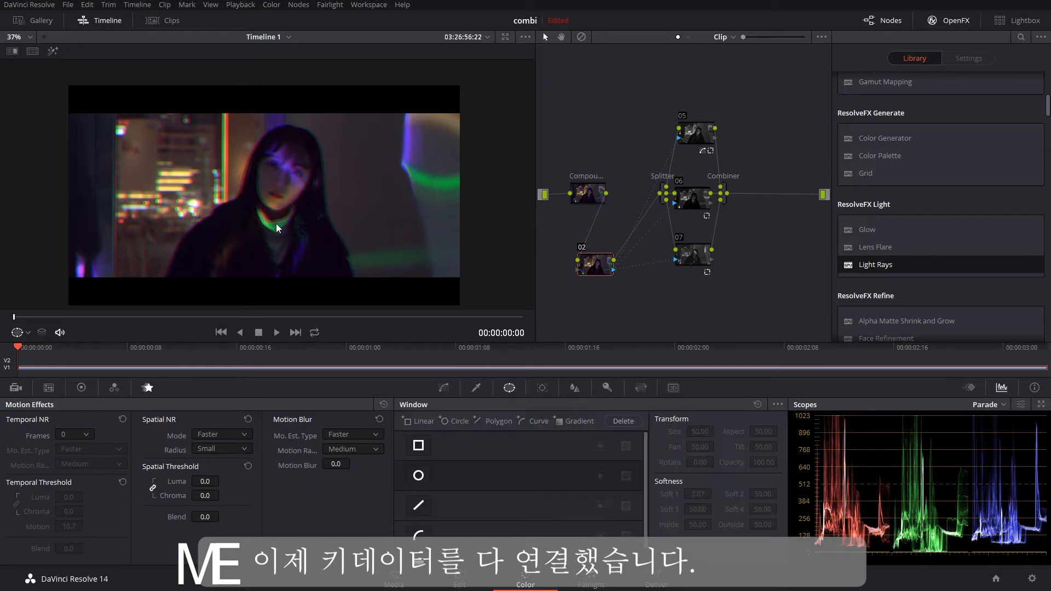
{"action": "left_click", "coordinate": [420, 479]}
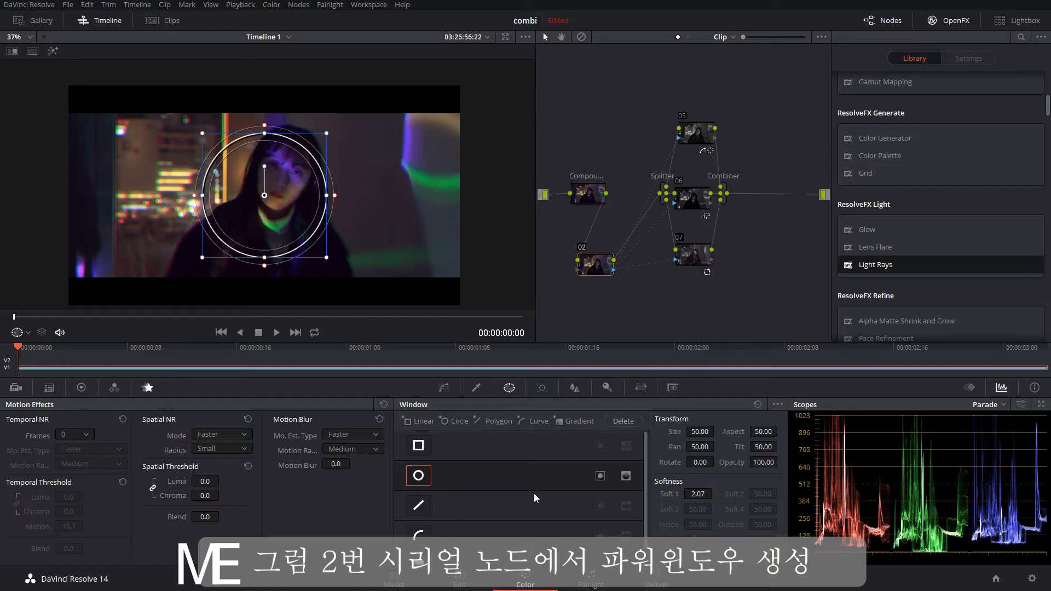
{"action": "mouse_move", "coordinate": [284, 189]}
{"action": "left_mouse_down"}
{"action": "mouse_move", "coordinate": [322, 158]}
{"action": "mouse_move", "coordinate": [285, 192]}
{"action": "mouse_move", "coordinate": [287, 174]}
{"action": "left_mouse_up"}
{"action": "scroll", "coordinate": [293, 174], "scroll_direction": "up", "scroll_amount": 5}
{"action": "scroll", "coordinate": [312, 173], "scroll_direction": "down", "scroll_amount": 5}
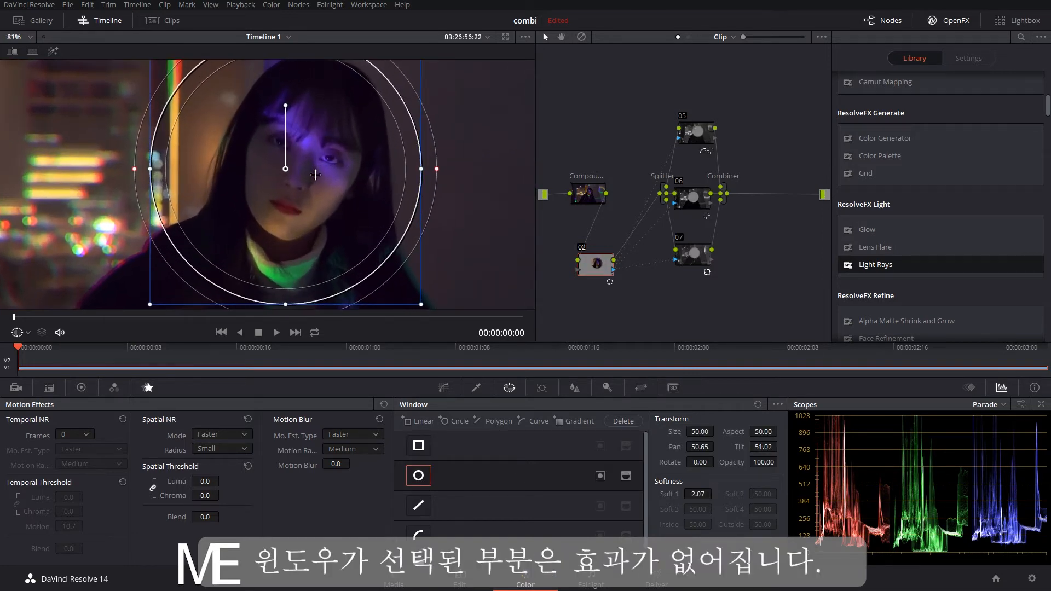
{"action": "scroll", "coordinate": [317, 181], "scroll_direction": "up", "scroll_amount": 1}
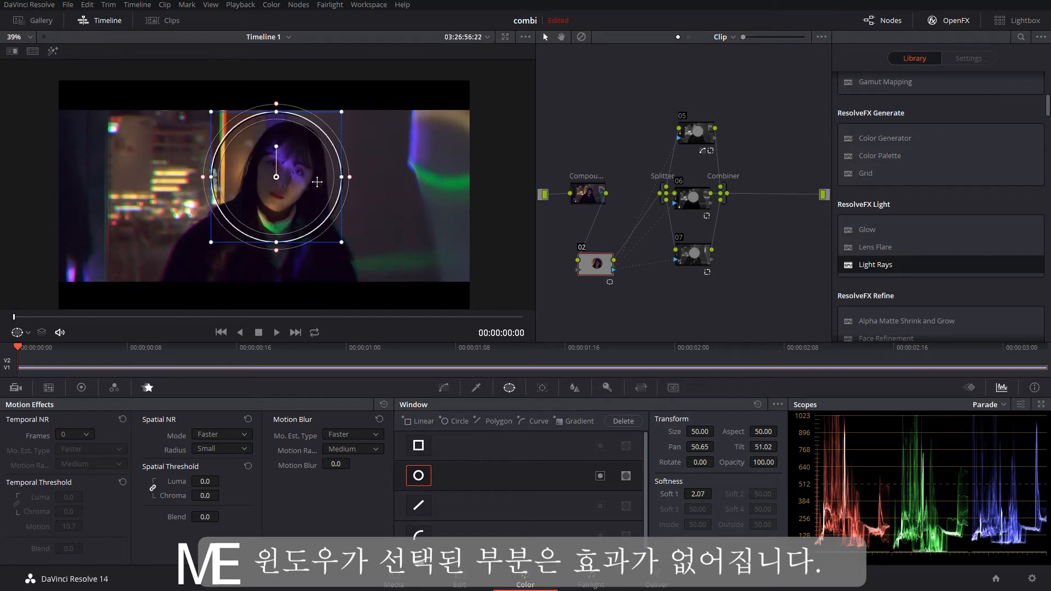
Reshape the window into a tilted ellipse over face and body: size 44.77, aspect 23.59, rotate 14.62, softness 18.00
{"action": "left_click_drag", "start_coordinate": [322, 185], "coordinate": [451, 169]}
{"action": "left_click_drag", "start_coordinate": [279, 152], "coordinate": [288, 153]}
{"action": "left_click_drag", "start_coordinate": [263, 250], "coordinate": [248, 308]}
{"action": "left_click_drag", "start_coordinate": [261, 227], "coordinate": [253, 263]}
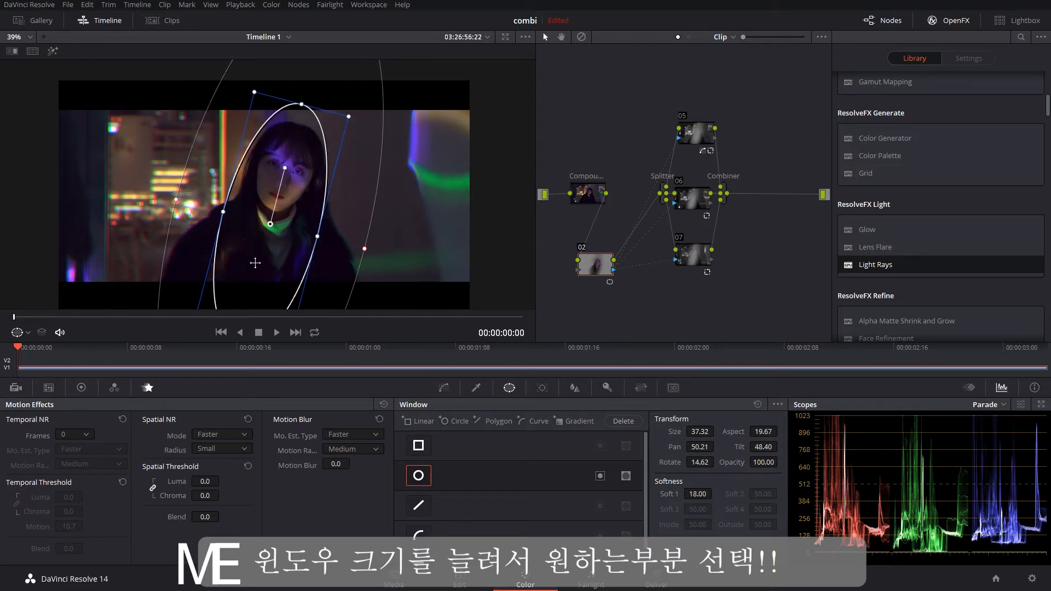
{"action": "left_click_drag", "start_coordinate": [317, 236], "coordinate": [327, 239]}
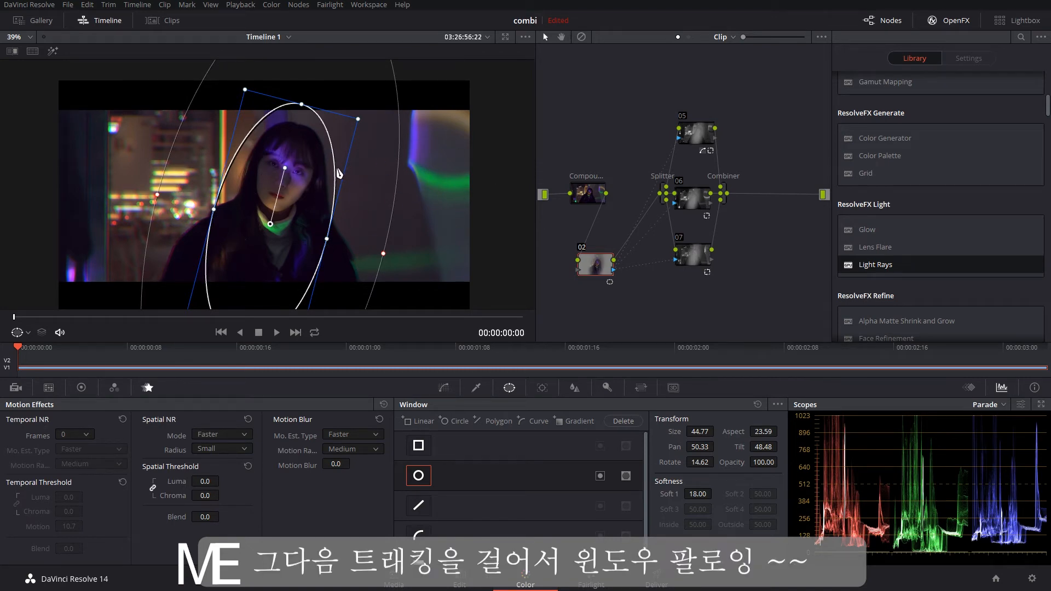
Track the window forward through the clip with pan, tilt and zoom, and switch the tracker to Frame mode
{"action": "scroll", "coordinate": [295, 184], "scroll_direction": "down", "scroll_amount": 2}
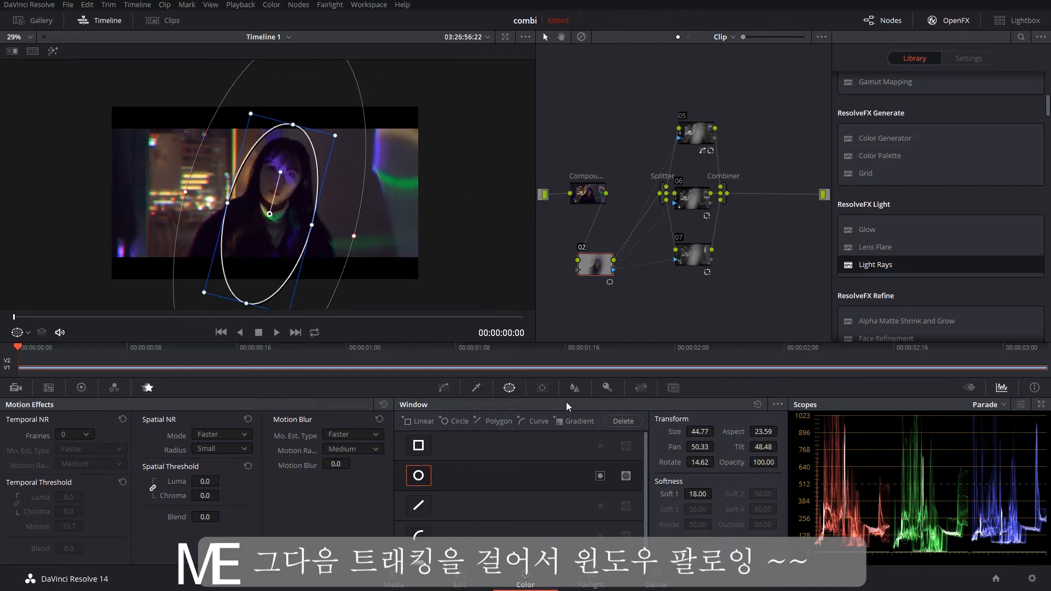
{"action": "left_click", "coordinate": [542, 388]}
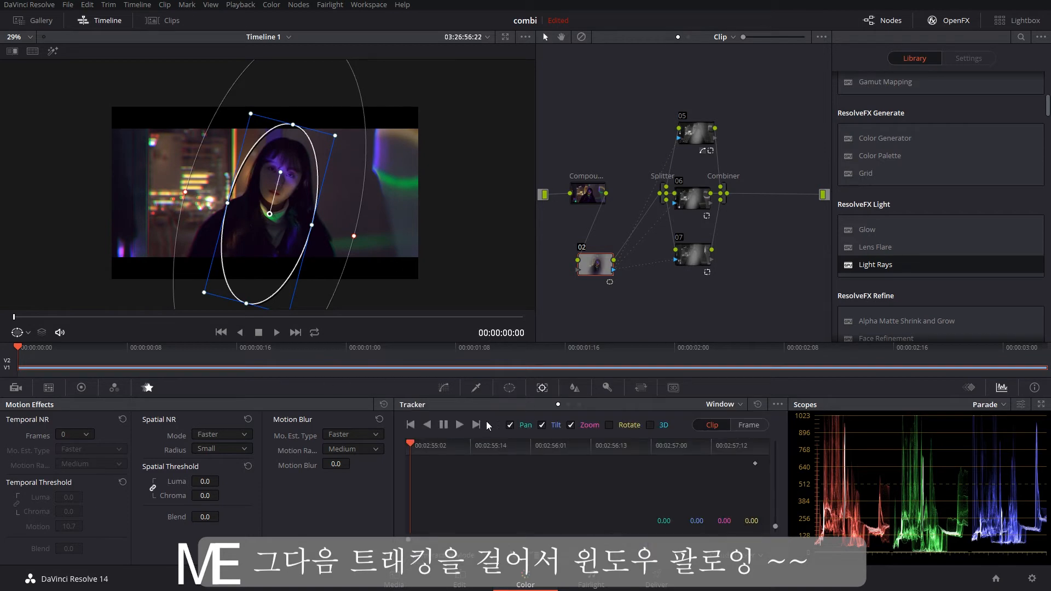
{"action": "left_click", "coordinate": [460, 425]}
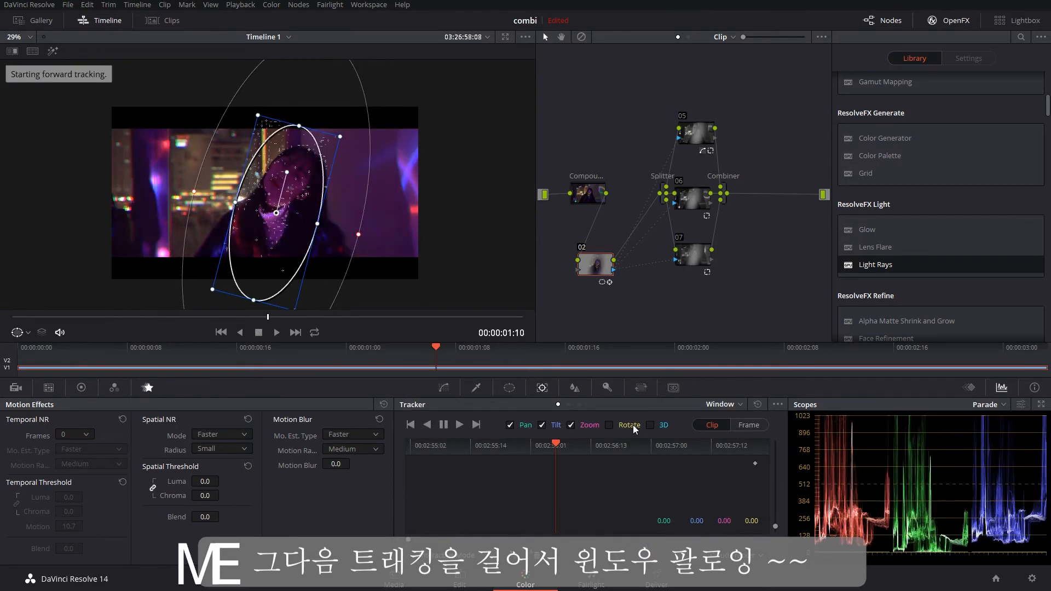
{"action": "left_click", "coordinate": [748, 425]}
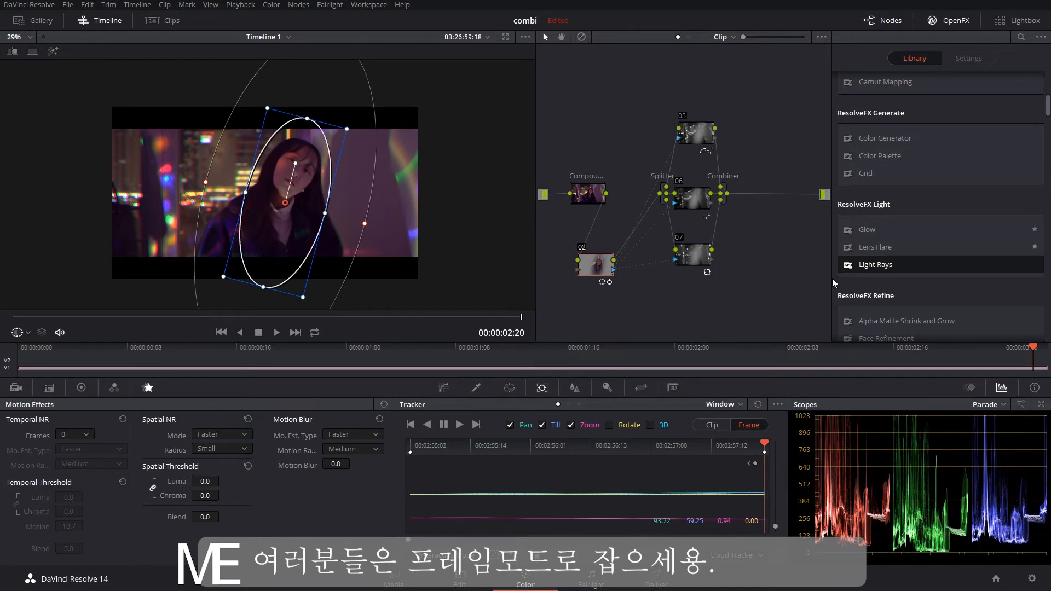
Combine node 02 and the splitter/combiner group into a second compound node and place it beside the first
{"action": "left_click_drag", "start_coordinate": [605, 264], "coordinate": [647, 225]}
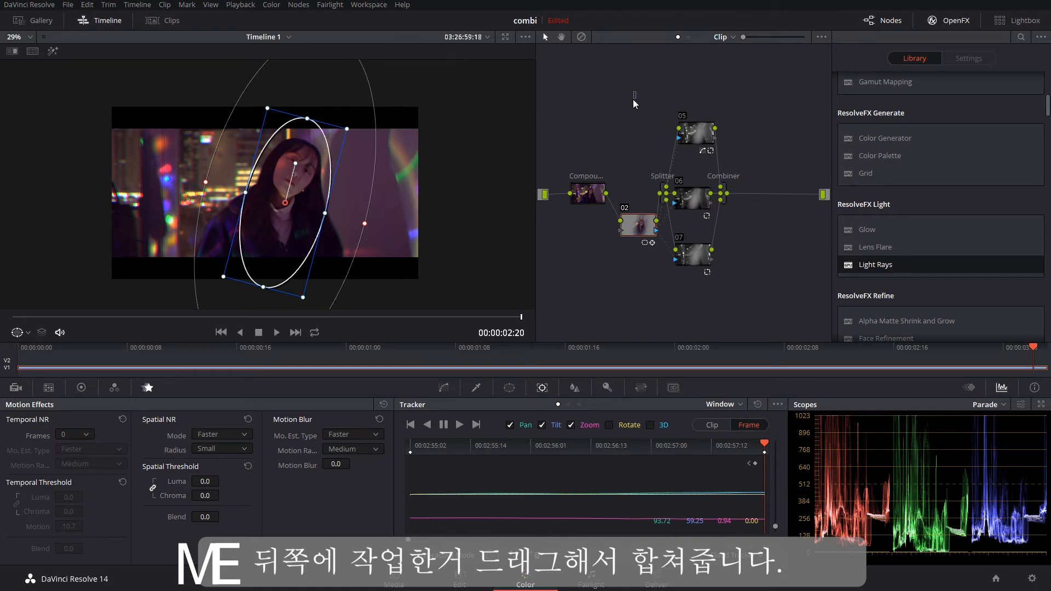
{"action": "left_click_drag", "start_coordinate": [633, 100], "coordinate": [761, 305]}
{"action": "right_click", "coordinate": [696, 193]}
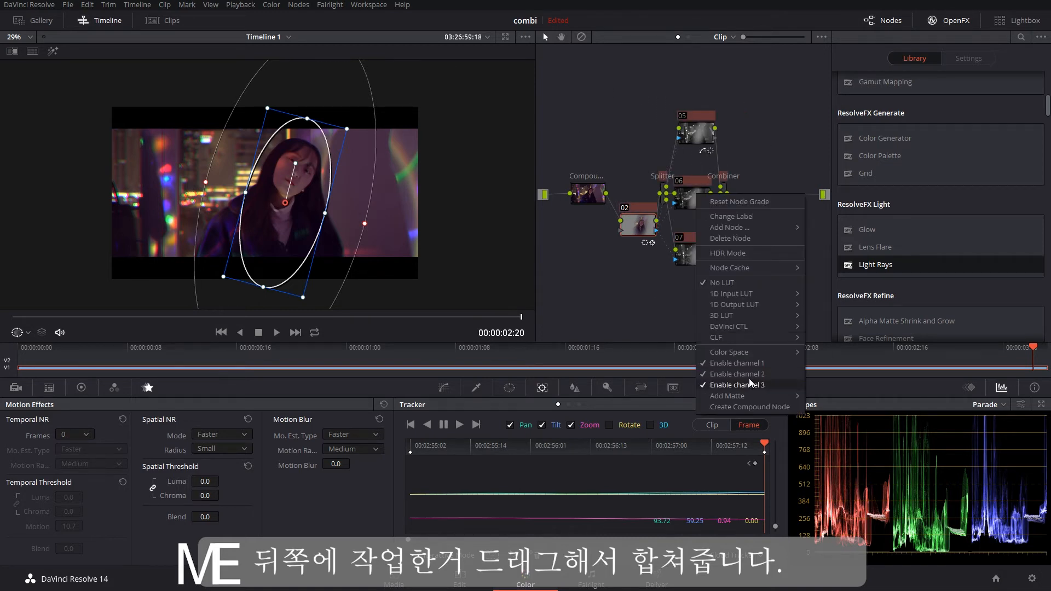
{"action": "left_click", "coordinate": [721, 408]}
{"action": "left_click_drag", "start_coordinate": [679, 187], "coordinate": [636, 188]}
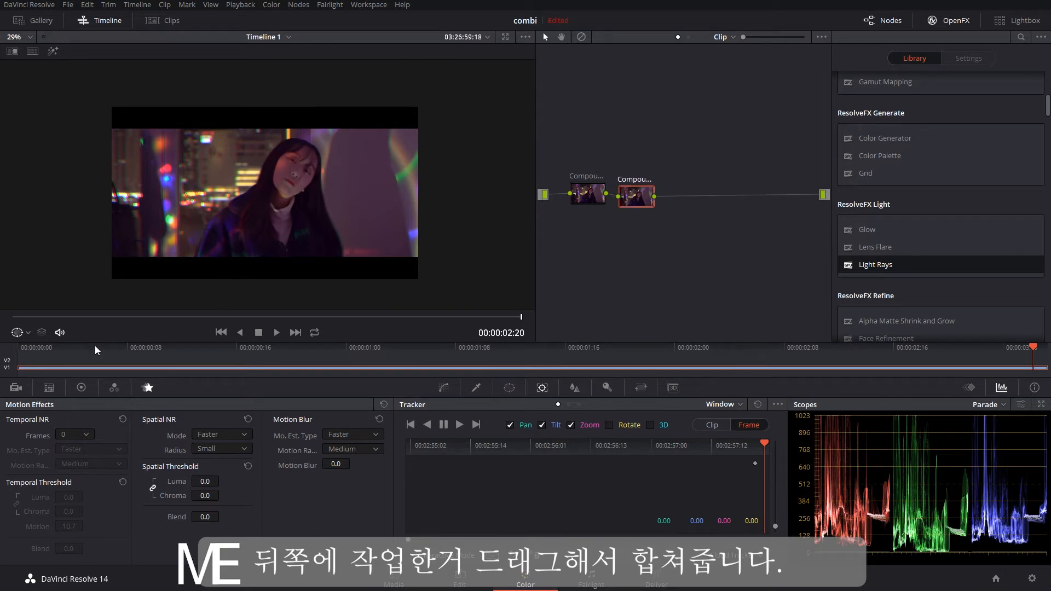
Play the clip from near its start and compare the image with the grade switched off and on
{"action": "left_click", "coordinate": [116, 356]}
{"action": "key", "text": "space"}
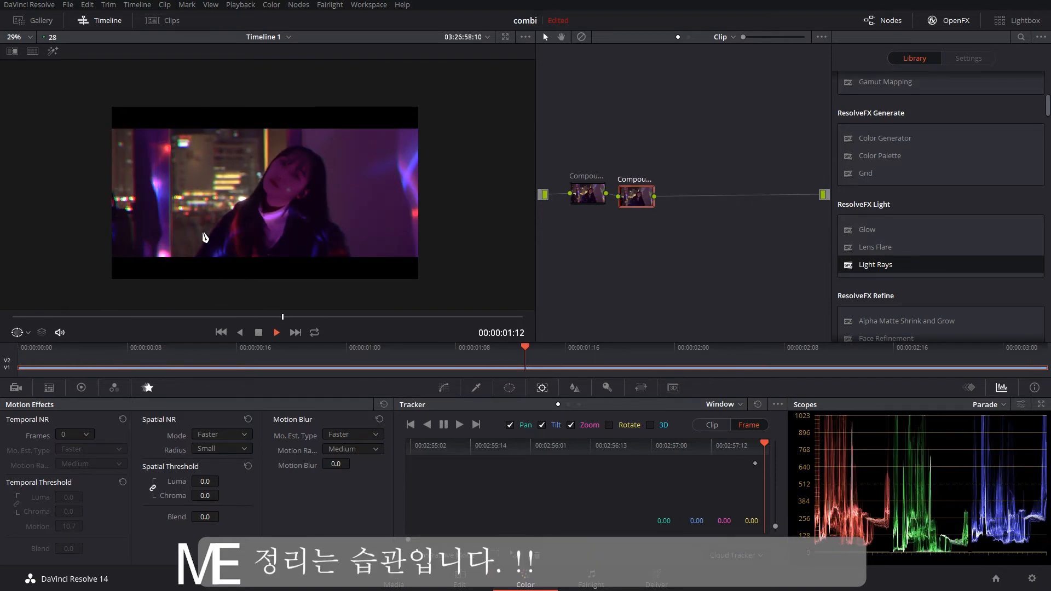
{"action": "key", "text": "space"}
{"action": "key", "text": "shift+d"}
{"action": "key", "text": "shift+d"}
{"action": "key", "text": "shift+d"}
{"action": "key", "text": "shift+d"}
{"action": "key", "text": "shift+d"}
{"action": "key", "text": "shift+d"}
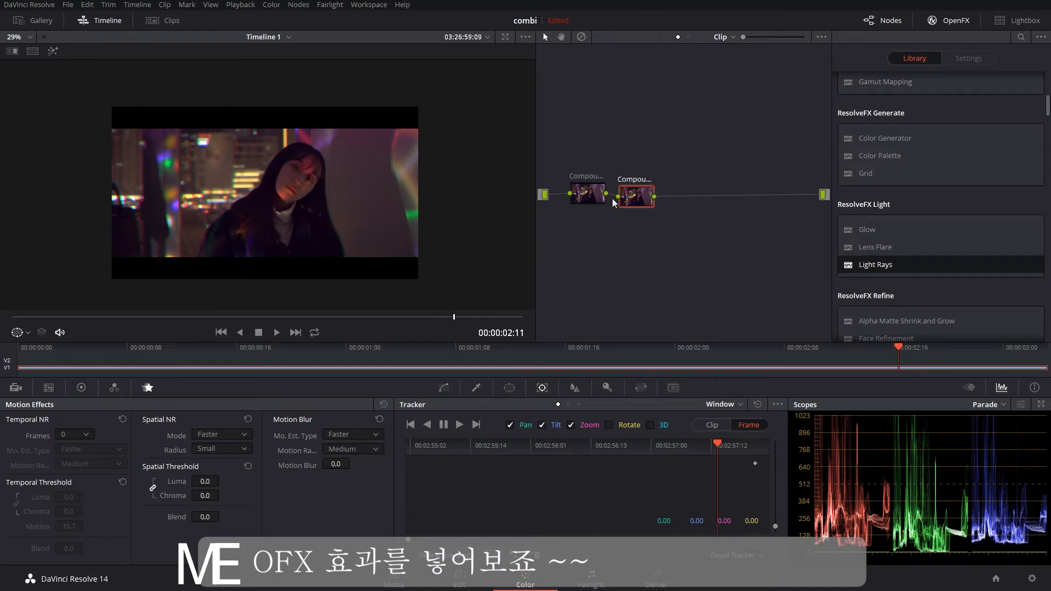
Add a serial node after the second compound node and apply Zoom Blur with smooth strength 0.500 and X position -0.318
{"action": "left_click_drag", "start_coordinate": [636, 197], "coordinate": [636, 196]}
{"action": "key", "text": "alt+s"}
{"action": "scroll", "coordinate": [918, 188], "scroll_direction": "up", "scroll_amount": 6}
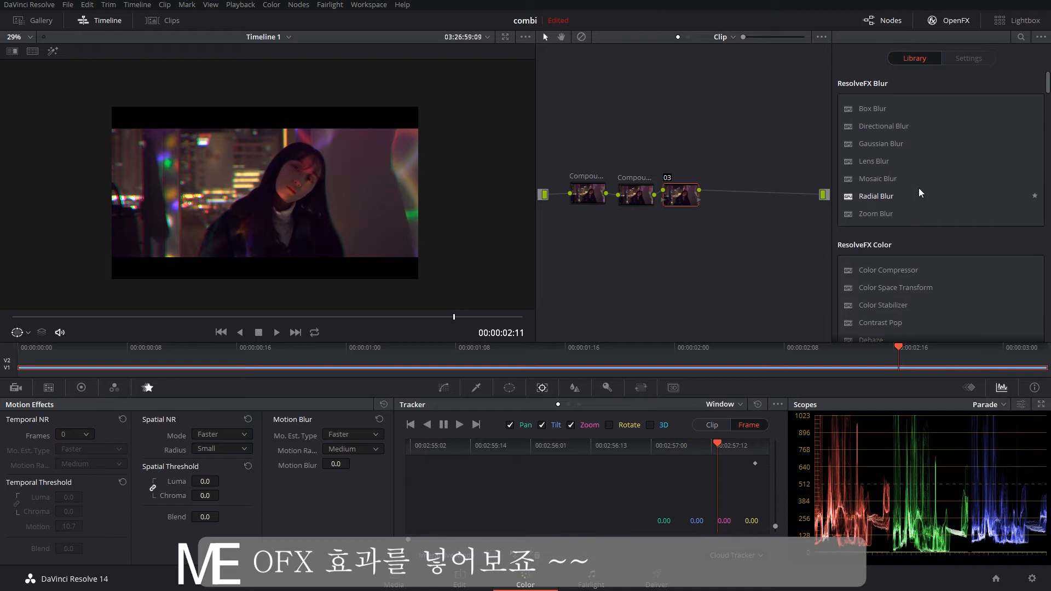
{"action": "left_click", "coordinate": [898, 143]}
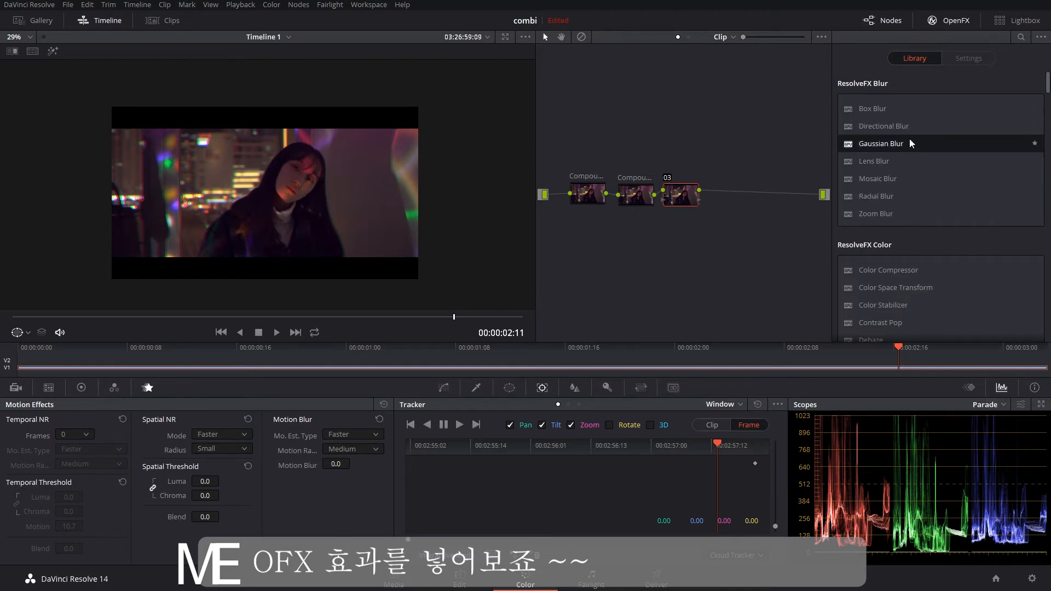
{"action": "scroll", "coordinate": [248, 162], "scroll_direction": "up", "scroll_amount": 1}
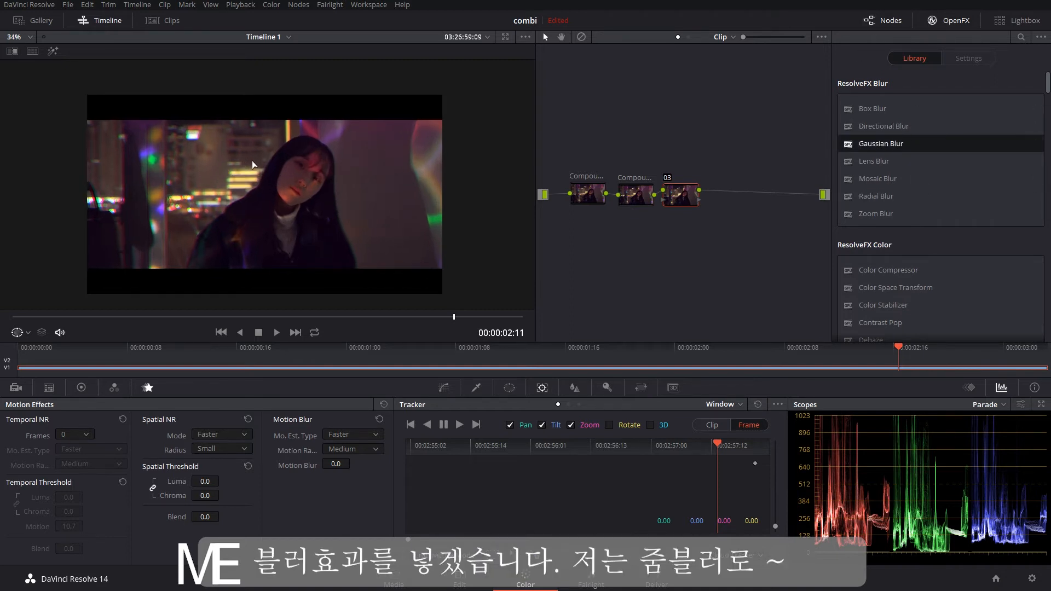
{"action": "scroll", "coordinate": [252, 159], "scroll_direction": "up", "scroll_amount": 3}
{"action": "scroll", "coordinate": [254, 163], "scroll_direction": "down", "scroll_amount": 1}
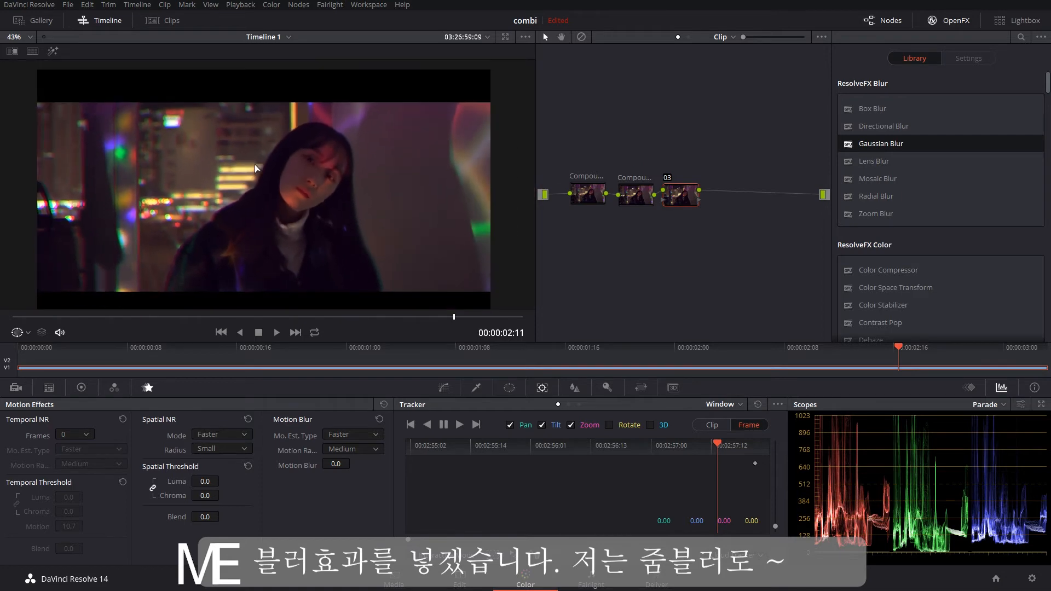
{"action": "scroll", "coordinate": [254, 164], "scroll_direction": "down", "scroll_amount": 1}
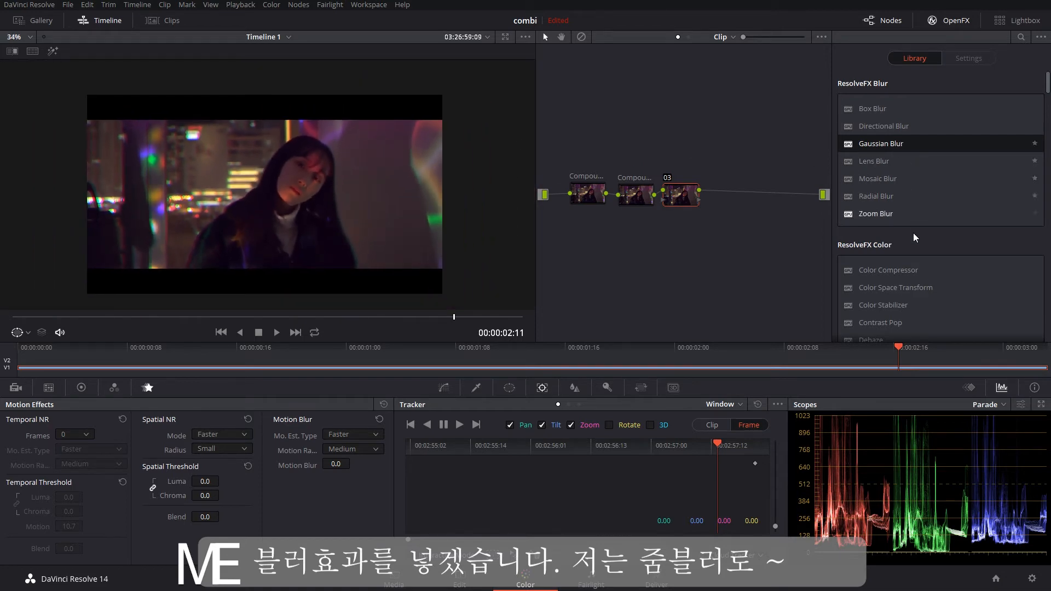
{"action": "left_click", "coordinate": [905, 215]}
{"action": "left_click_drag", "start_coordinate": [895, 218], "coordinate": [686, 203]}
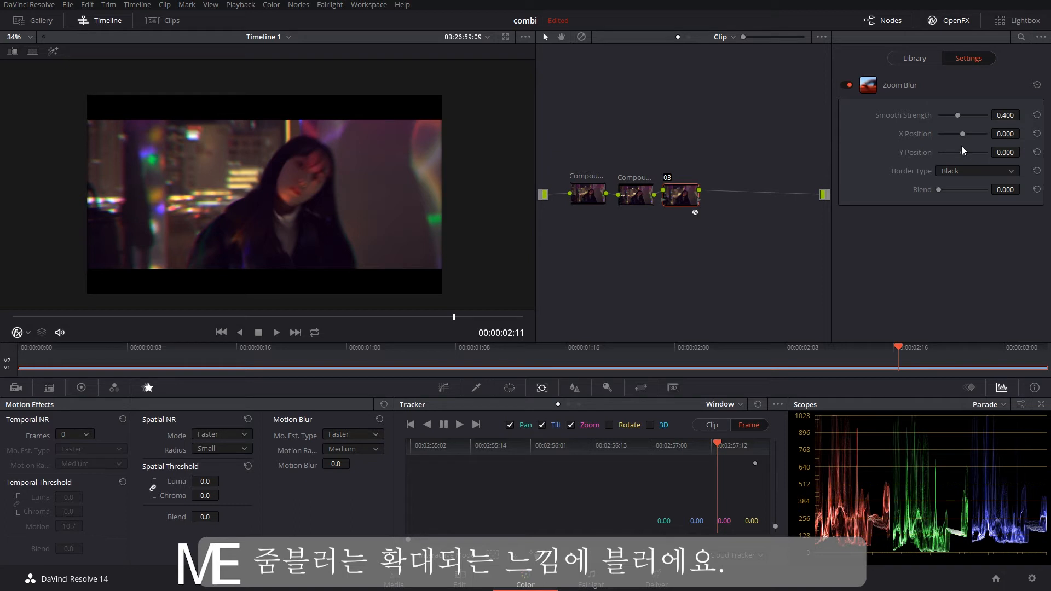
{"action": "mouse_move", "coordinate": [964, 135]}
{"action": "left_mouse_down"}
{"action": "mouse_move", "coordinate": [951, 144]}
{"action": "mouse_move", "coordinate": [960, 145]}
{"action": "mouse_move", "coordinate": [948, 143]}
{"action": "mouse_move", "coordinate": [963, 117]}
{"action": "left_mouse_up"}
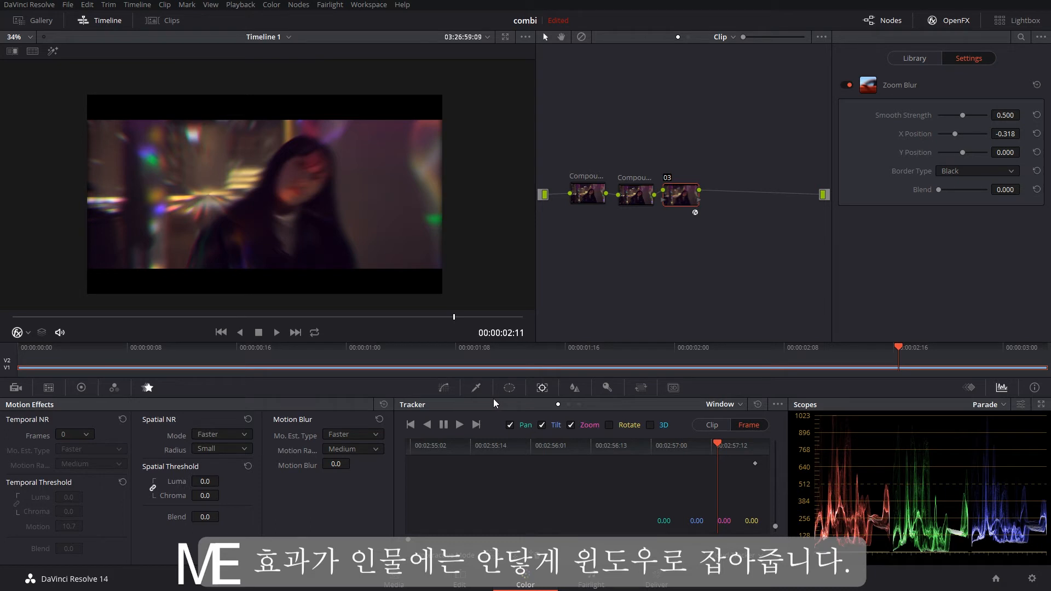
Limit the Zoom Blur with a diagonal gradient window from the image's upper-left corner: pan about 39.94, tilt 55.57, rotate -59.72
{"action": "left_click", "coordinate": [513, 388]}
{"action": "scroll", "coordinate": [444, 442], "scroll_direction": "down", "scroll_amount": 1}
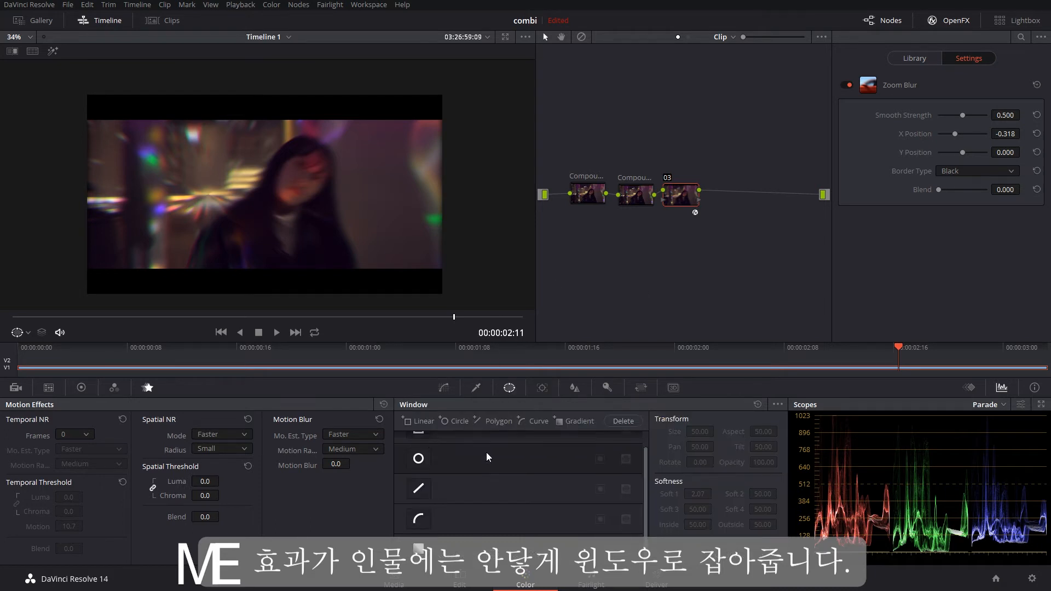
{"action": "left_click", "coordinate": [422, 551]}
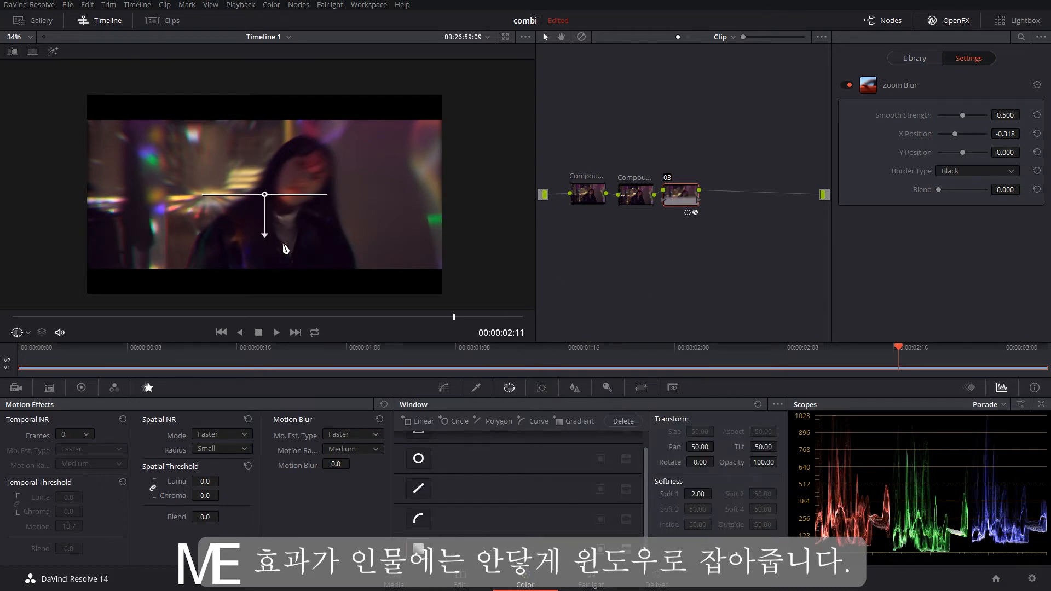
{"action": "left_click_drag", "start_coordinate": [265, 195], "coordinate": [103, 106]}
{"action": "left_click_drag", "start_coordinate": [103, 146], "coordinate": [438, 300]}
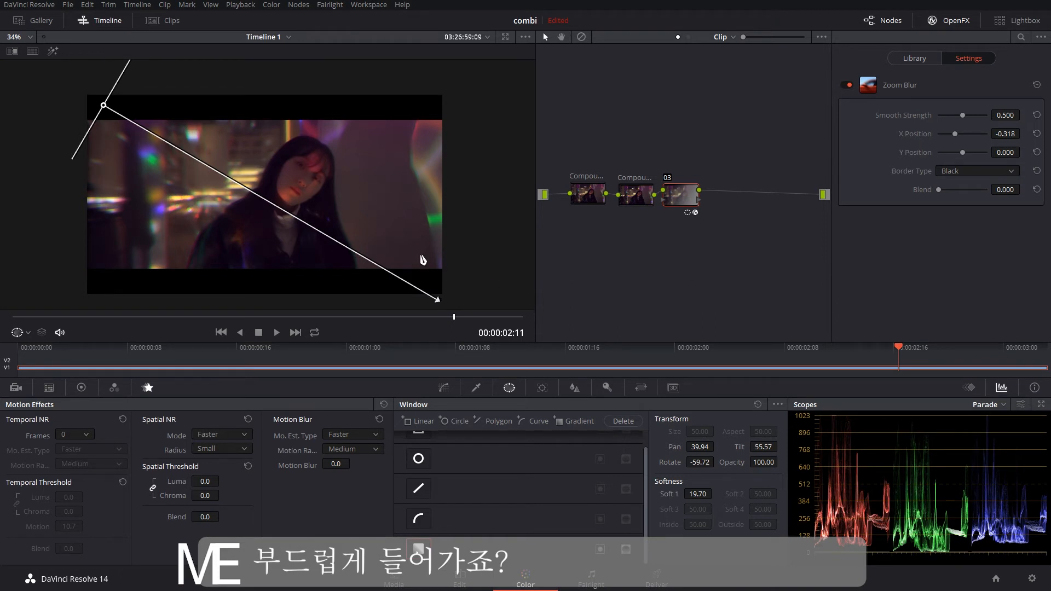
{"action": "left_click_drag", "start_coordinate": [440, 298], "coordinate": [410, 281]}
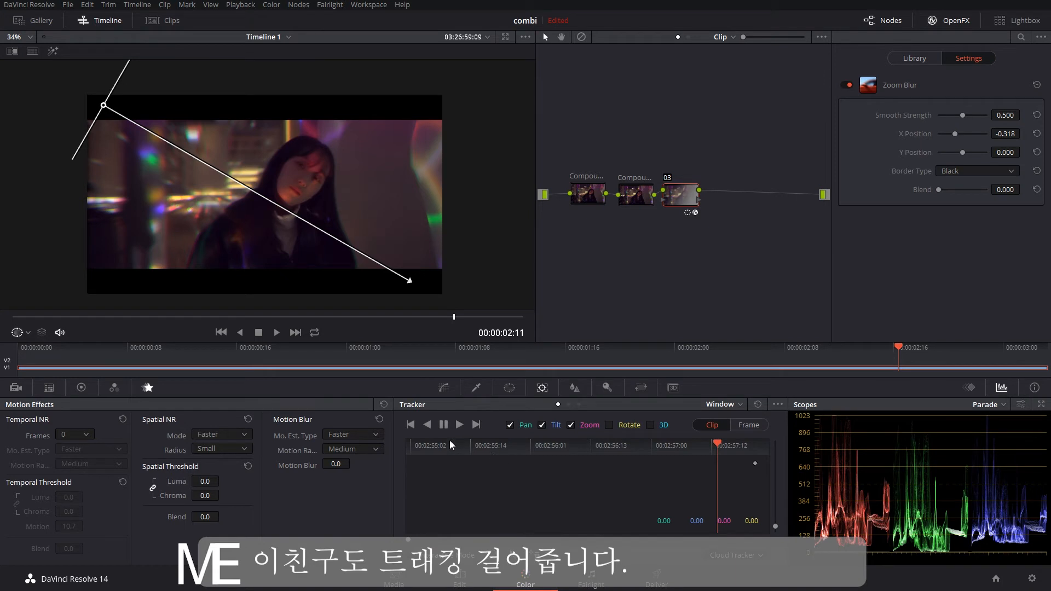
Track the gradient window forward to the clip's end and in reverse back towards its start
{"action": "left_click", "coordinate": [460, 428]}
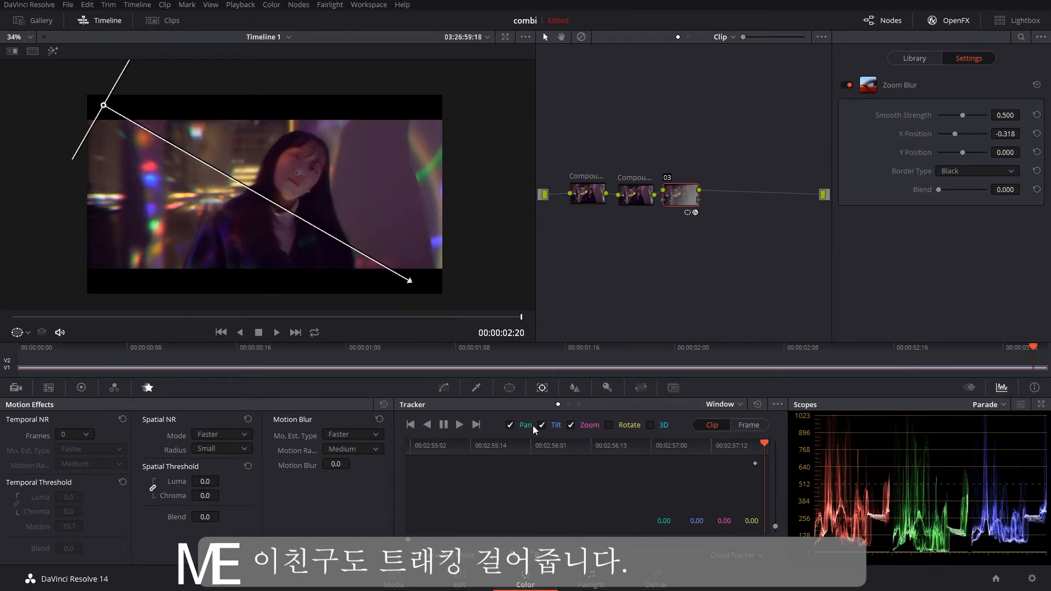
{"action": "left_click", "coordinate": [429, 424]}
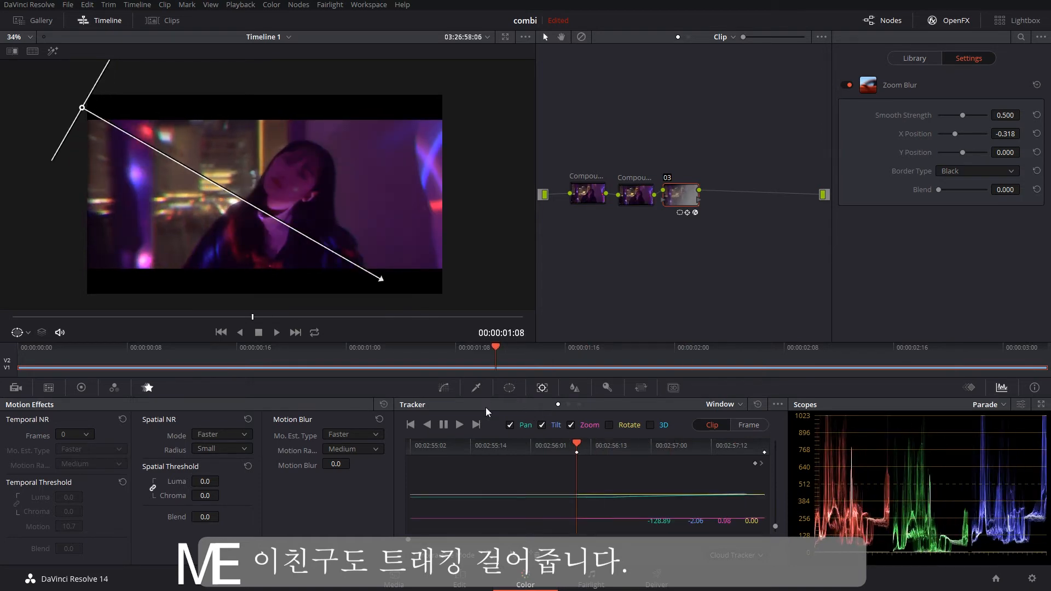
{"action": "left_click", "coordinate": [432, 422]}
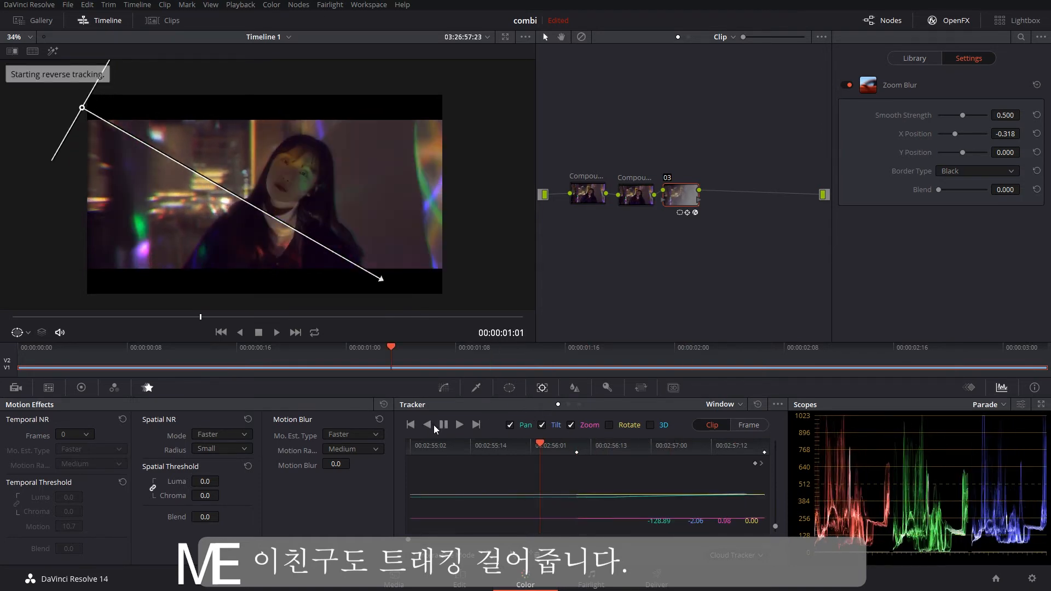
{"action": "left_click", "coordinate": [429, 426]}
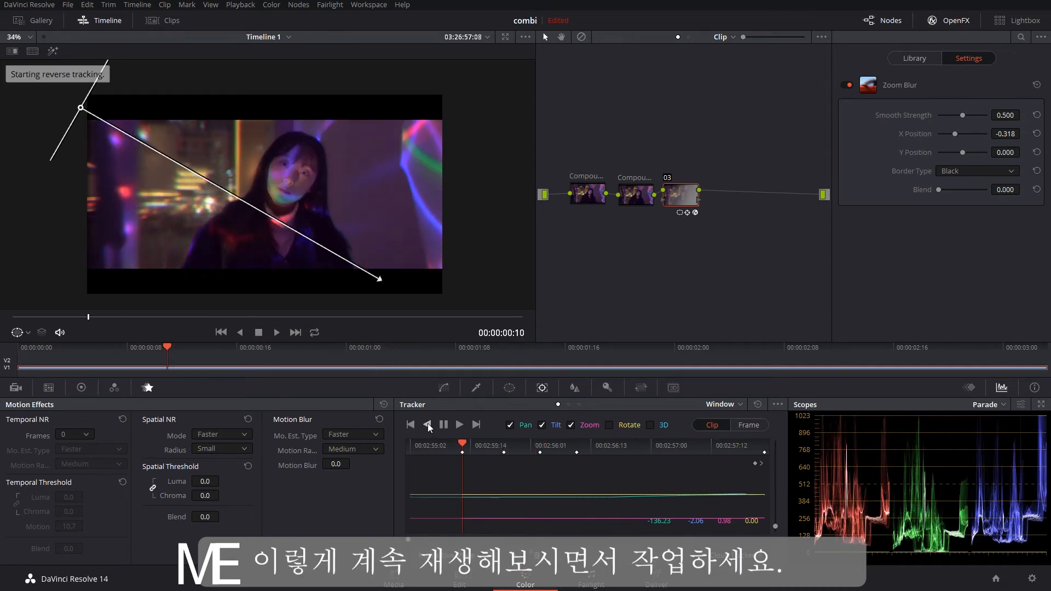
{"action": "left_click", "coordinate": [428, 425]}
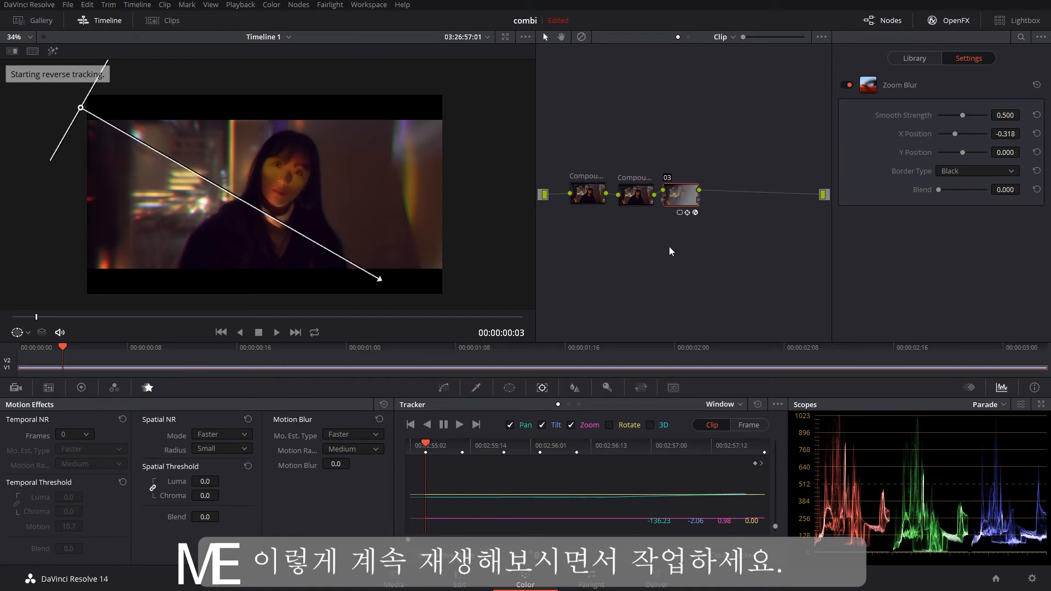
Add a serial node after the Zoom Blur node and play the clip to check the tracked blur
{"action": "key", "text": "alt+s"}
{"action": "key", "text": "space"}
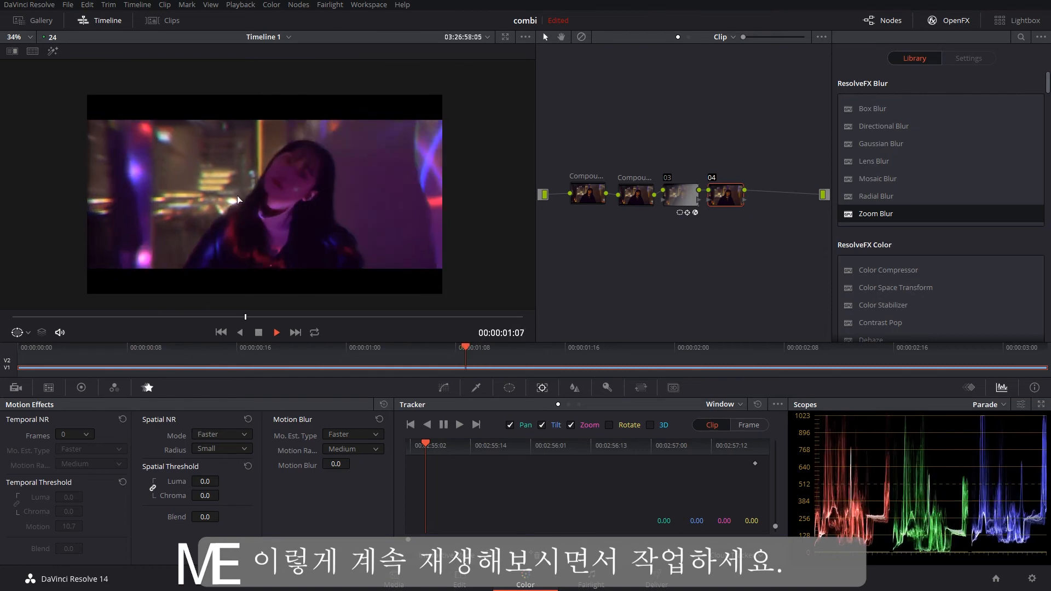
{"action": "key", "text": "space"}
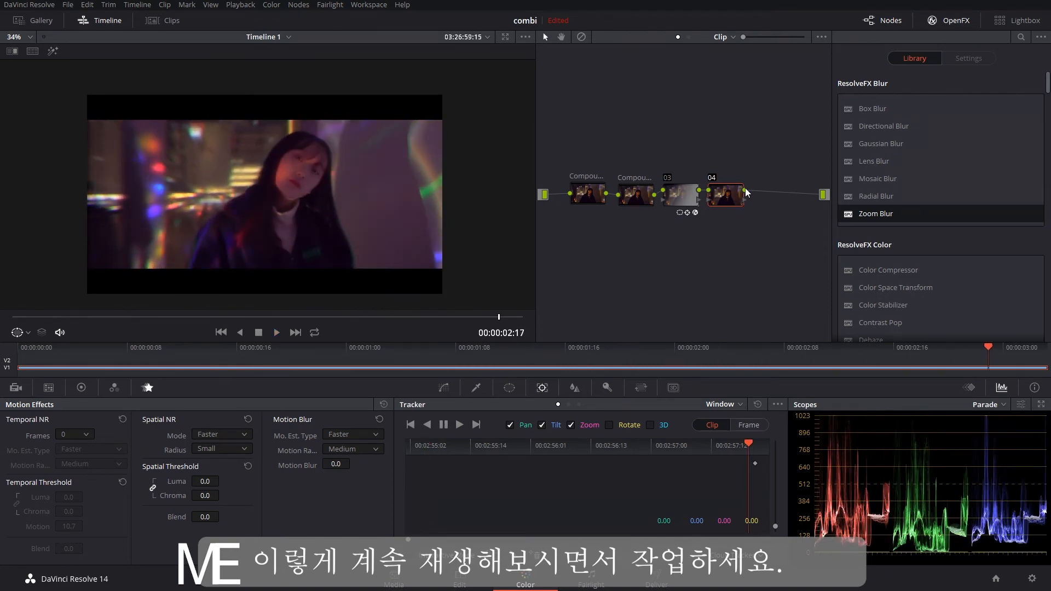
Apply Light Rays to node 04 with source threshold 0.113 and X position 0.058
{"action": "scroll", "coordinate": [917, 220], "scroll_direction": "down", "scroll_amount": 10}
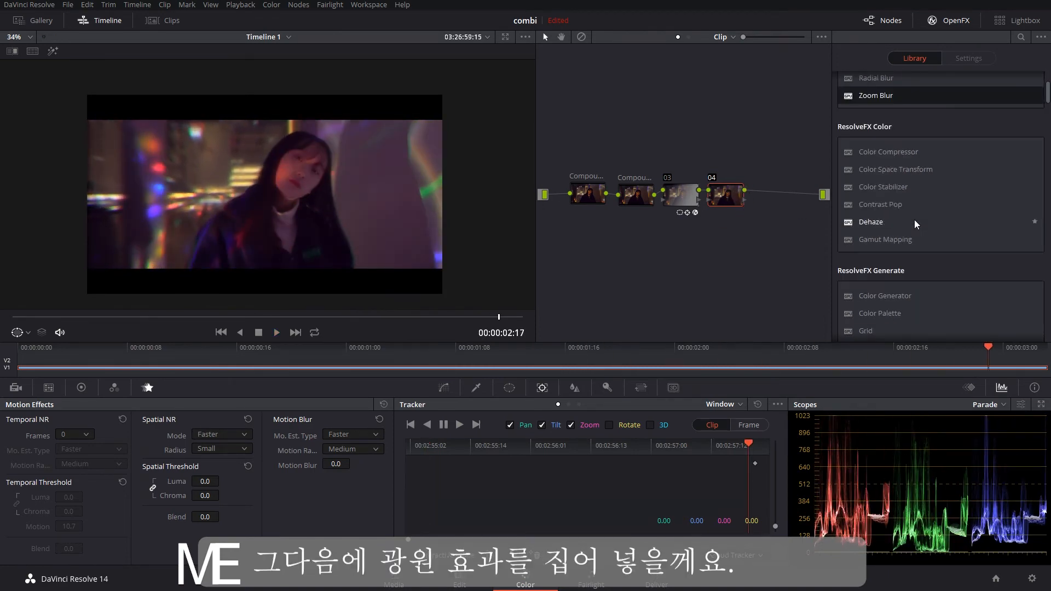
{"action": "scroll", "coordinate": [887, 222], "scroll_direction": "up", "scroll_amount": 2}
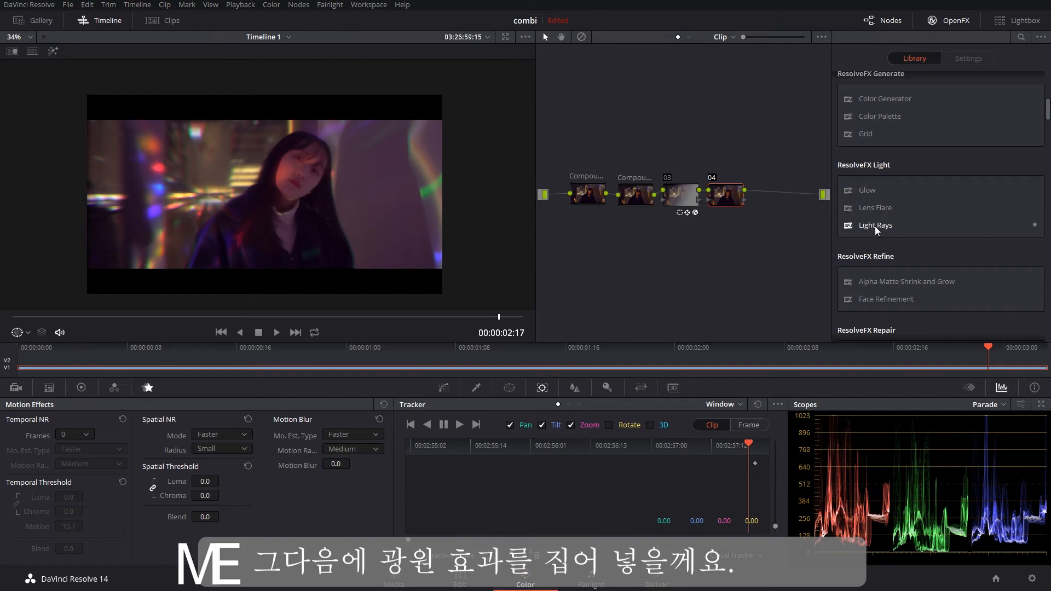
{"action": "left_click_drag", "start_coordinate": [875, 228], "coordinate": [734, 198]}
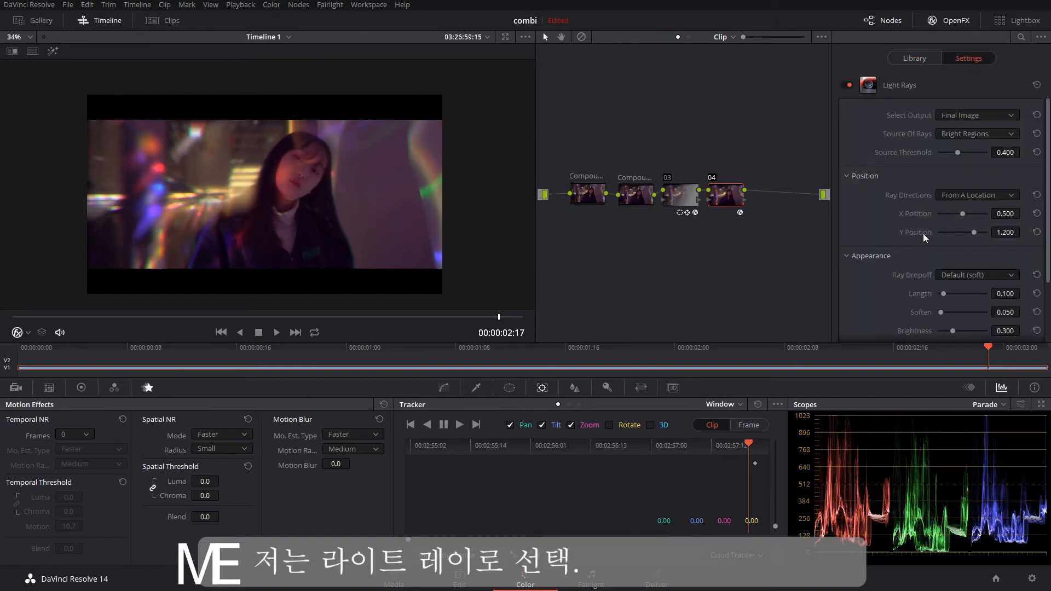
{"action": "left_click_drag", "start_coordinate": [957, 150], "coordinate": [876, 163]}
{"action": "left_click_drag", "start_coordinate": [981, 152], "coordinate": [944, 150]}
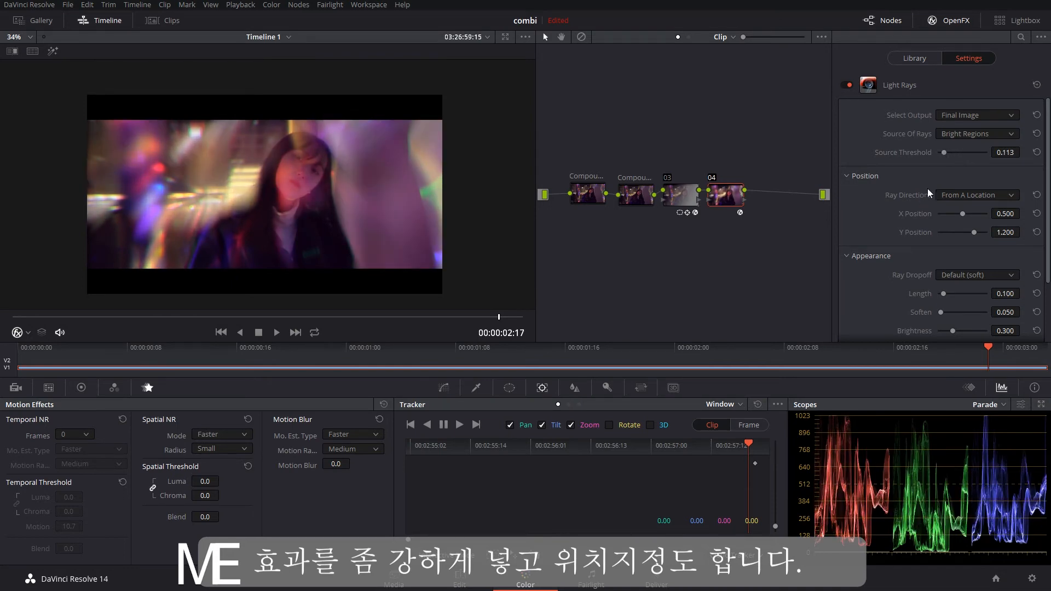
{"action": "mouse_move", "coordinate": [957, 211]}
{"action": "left_mouse_down"}
{"action": "mouse_move", "coordinate": [973, 212]}
{"action": "mouse_move", "coordinate": [940, 215]}
{"action": "mouse_move", "coordinate": [955, 215]}
{"action": "left_mouse_up"}
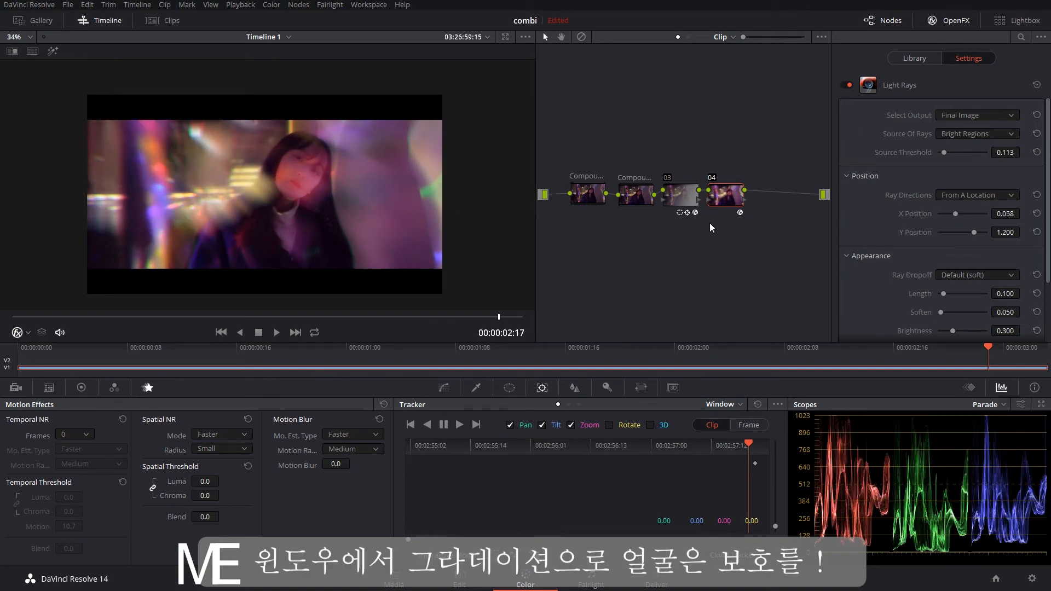
Add a gradient window to node 04 running diagonally from the image's upper left: pan 38.81, tilt 54.00, rotate -61.90, softness 16.40
{"action": "left_click", "coordinate": [508, 388]}
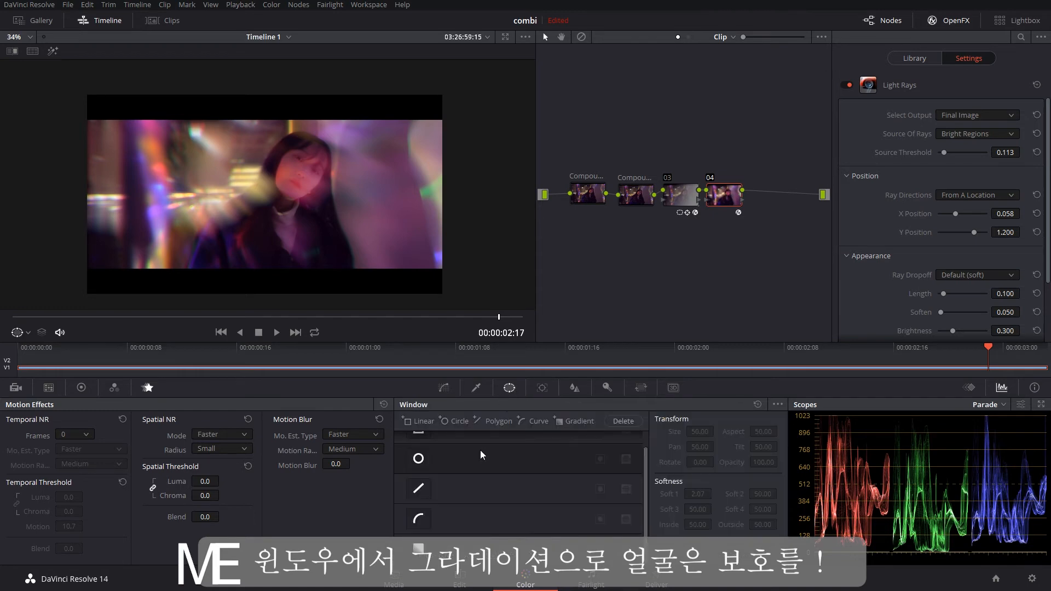
{"action": "left_click", "coordinate": [419, 549]}
{"action": "left_click_drag", "start_coordinate": [270, 235], "coordinate": [360, 258]}
{"action": "left_click_drag", "start_coordinate": [302, 229], "coordinate": [370, 281]}
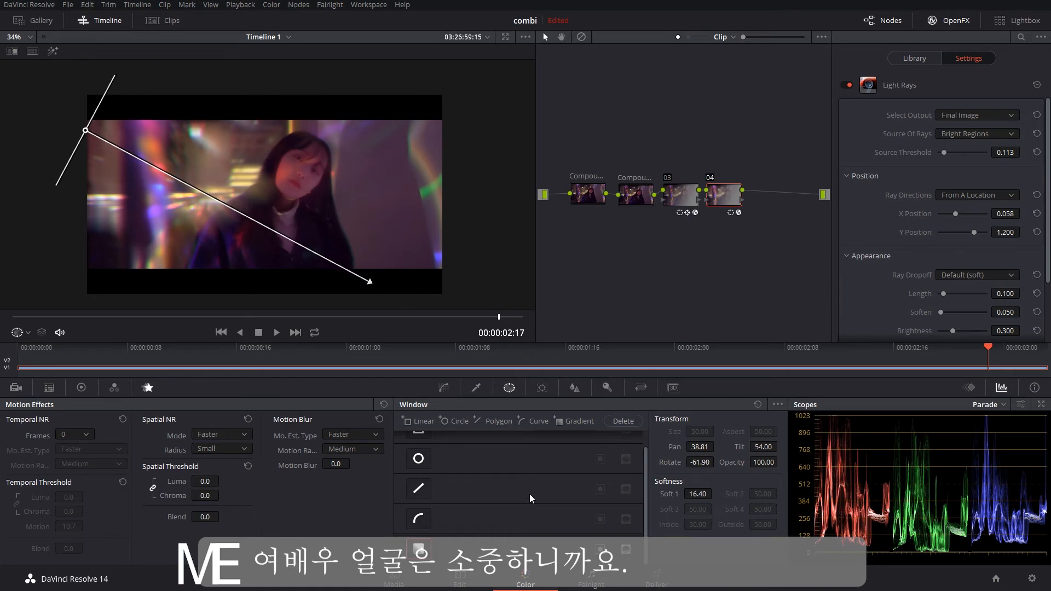
Add a second gradient window crossing the first from the image's upper right: pan 64.26, tilt 56.12, rotate 51.92, softness 15.93
{"action": "left_click", "coordinate": [574, 421]}
{"action": "left_click_drag", "start_coordinate": [274, 198], "coordinate": [495, 102]}
{"action": "left_click_drag", "start_coordinate": [476, 148], "coordinate": [247, 288]}
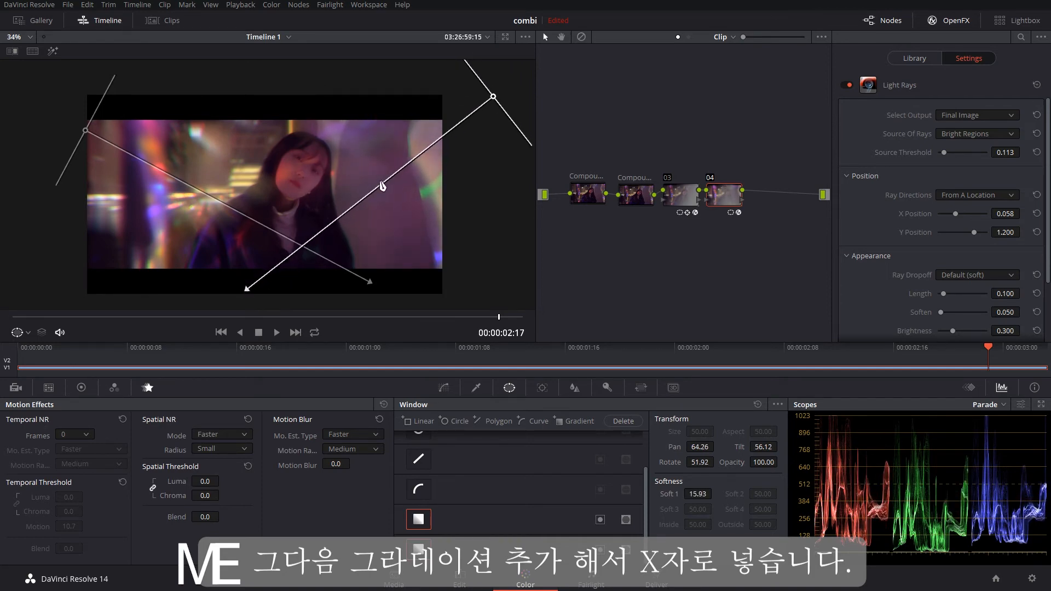
{"action": "left_click_drag", "start_coordinate": [723, 200], "coordinate": [724, 200]}
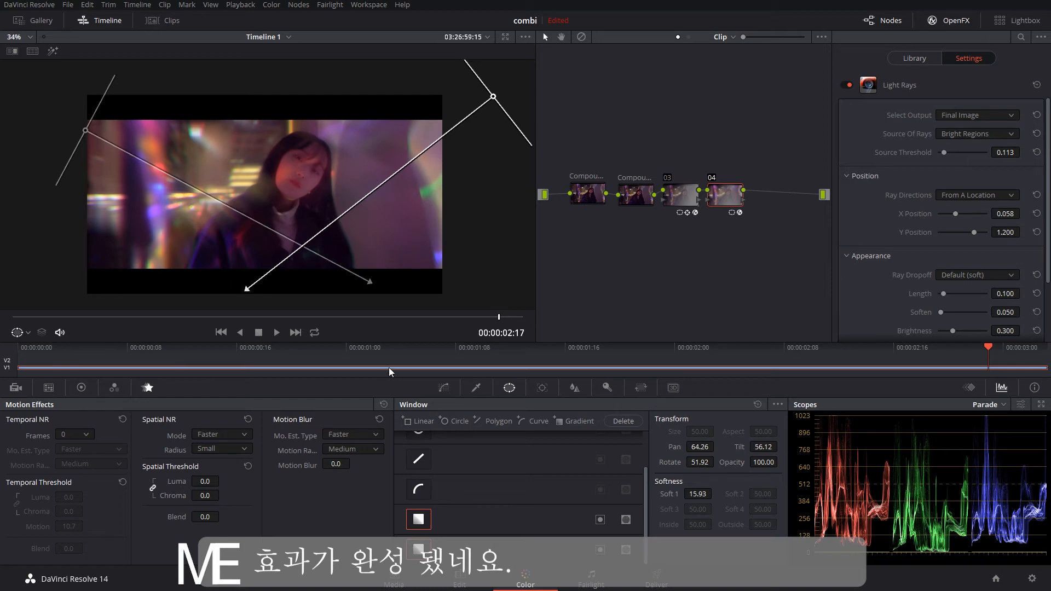
Add a serial node after the Light Rays node and play the clip to review the combined effects
{"action": "key", "text": "alt+s"}
{"action": "key", "text": "space"}
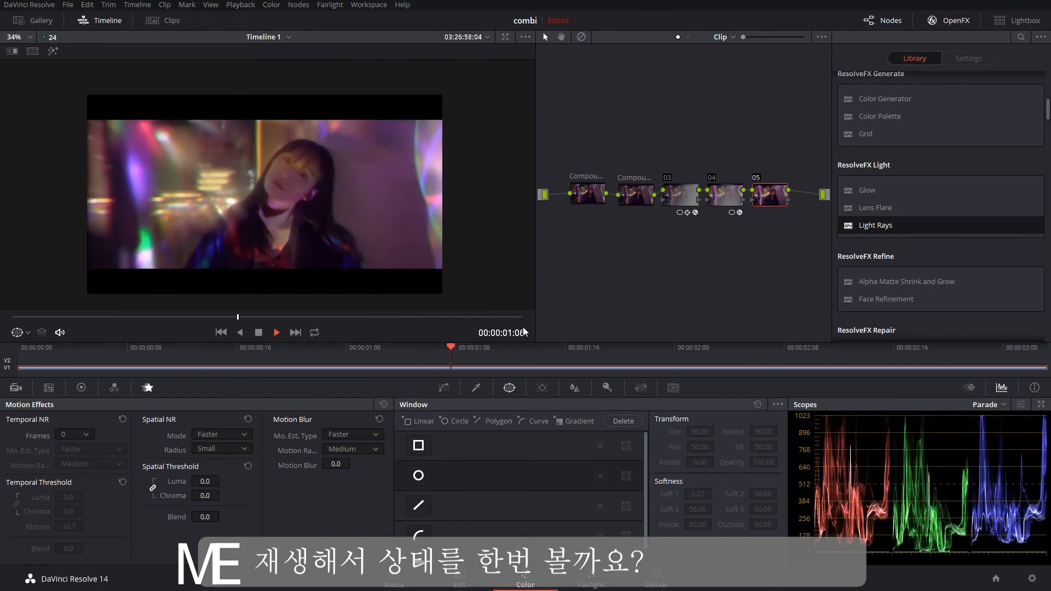
{"action": "key", "text": "space"}
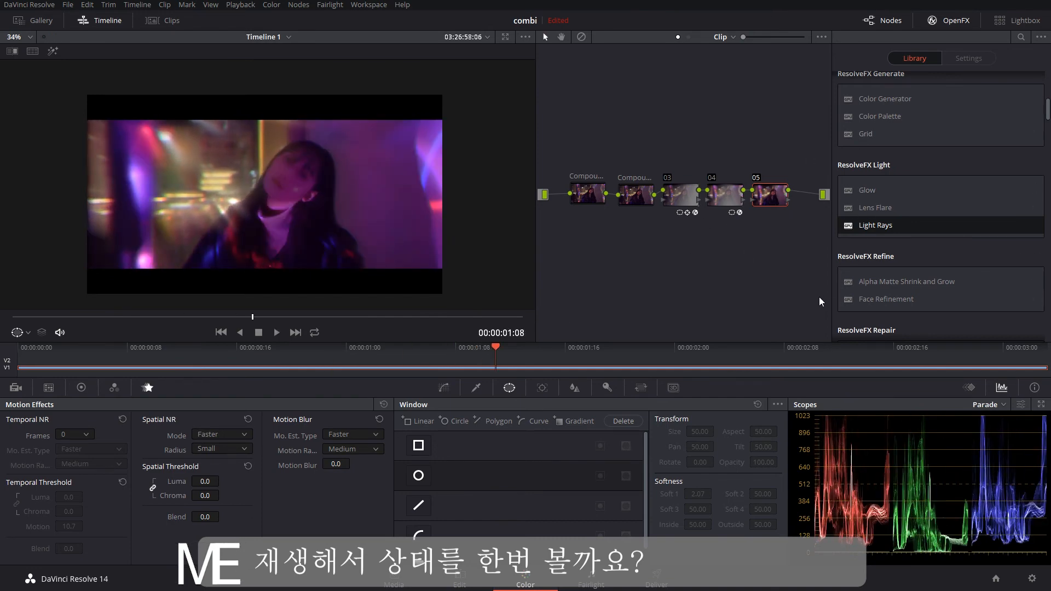
Compare the image repeatedly with all grades bypassed and enabled, and inspect the graded frame up close
{"action": "key", "text": "shift+d"}
{"action": "key", "text": "shift+d"}
{"action": "key", "text": "shift+d"}
{"action": "key", "text": "shift+d"}
{"action": "key", "text": "shift+d"}
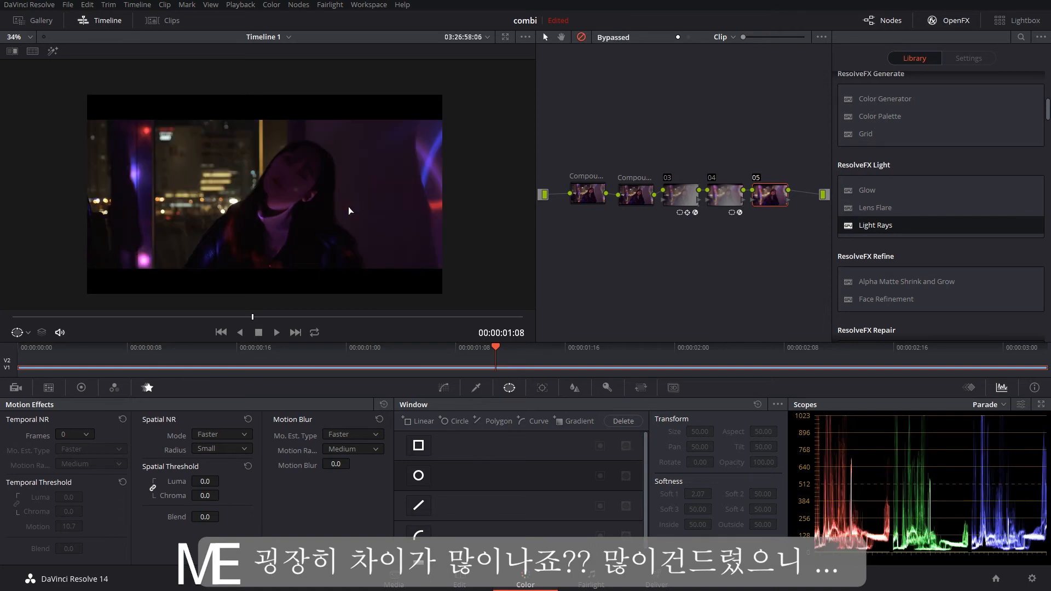
{"action": "key", "text": "shift+d"}
{"action": "key", "text": "shift+d"}
{"action": "key", "text": "shift+d"}
{"action": "key", "text": "shift+d"}
{"action": "key", "text": "shift+d"}
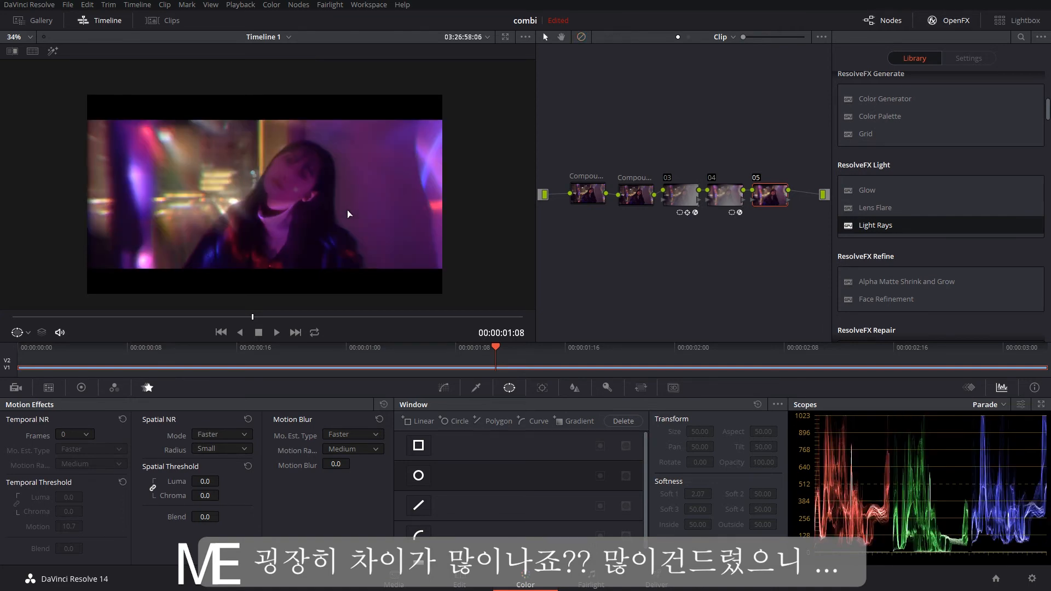
{"action": "key", "text": "shift+d"}
{"action": "key", "text": "shift+d"}
{"action": "scroll", "coordinate": [251, 177], "scroll_direction": "up", "scroll_amount": 1}
{"action": "scroll", "coordinate": [251, 178], "scroll_direction": "up", "scroll_amount": 2}
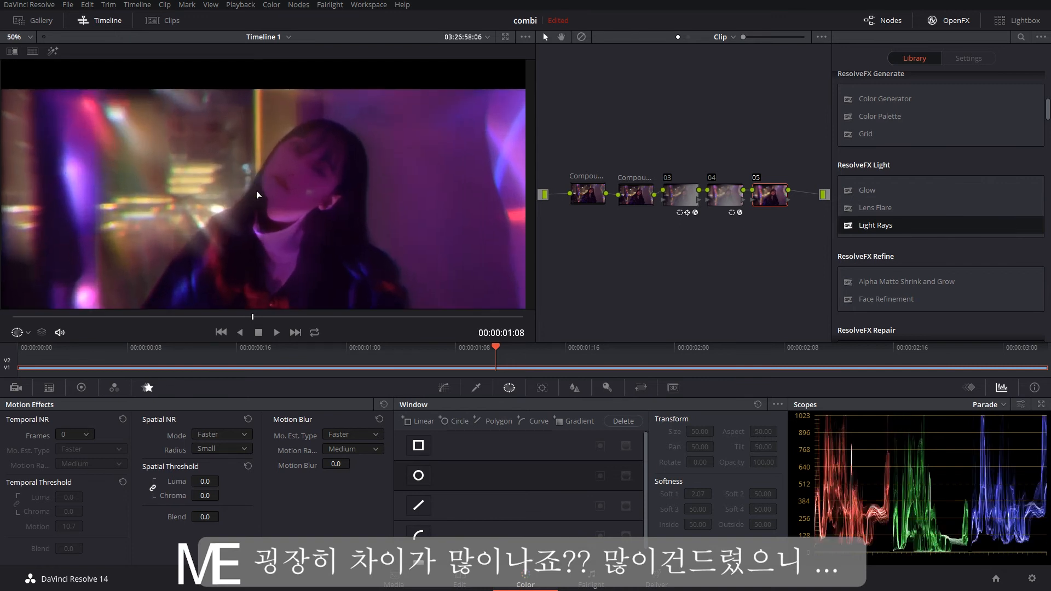
{"action": "scroll", "coordinate": [294, 232], "scroll_direction": "down", "scroll_amount": 1}
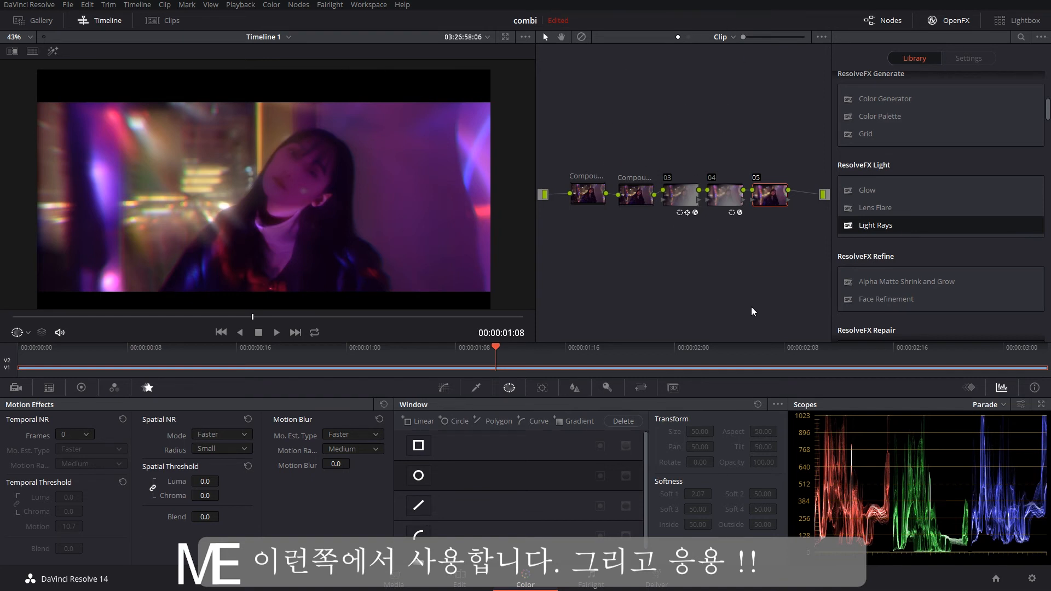
On the Edit page, duplicate clip C0065 from Video 1 onto Video 2, go to the timeline's start, and return to the Color page
{"action": "left_click", "coordinate": [461, 581]}
{"action": "left_click", "coordinate": [429, 475]}
{"action": "left_click_drag", "start_coordinate": [429, 475], "coordinate": [429, 444]}
{"action": "key", "text": "Home"}
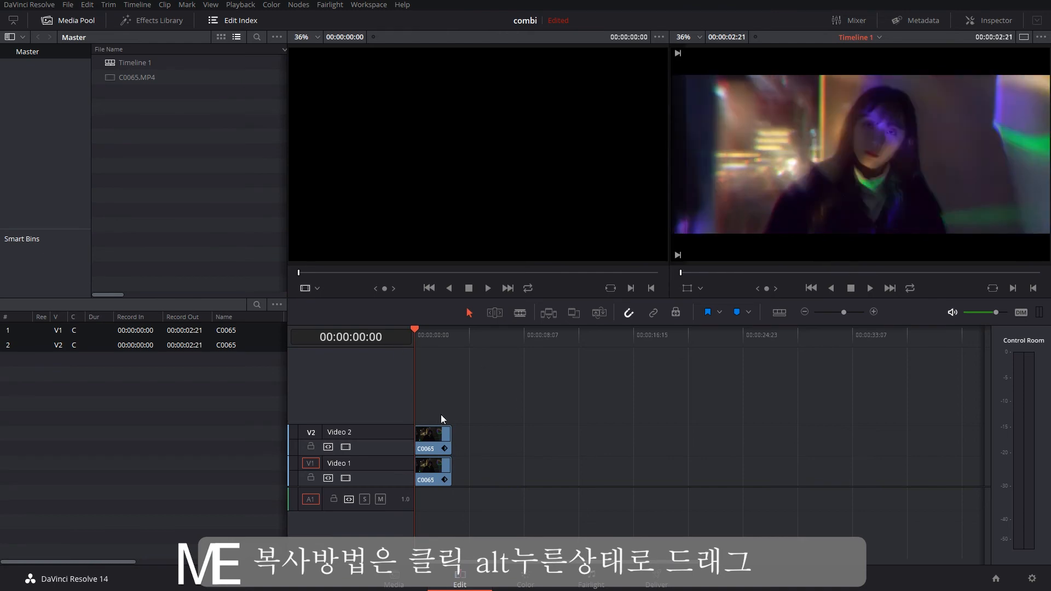
{"action": "left_click", "coordinate": [525, 576]}
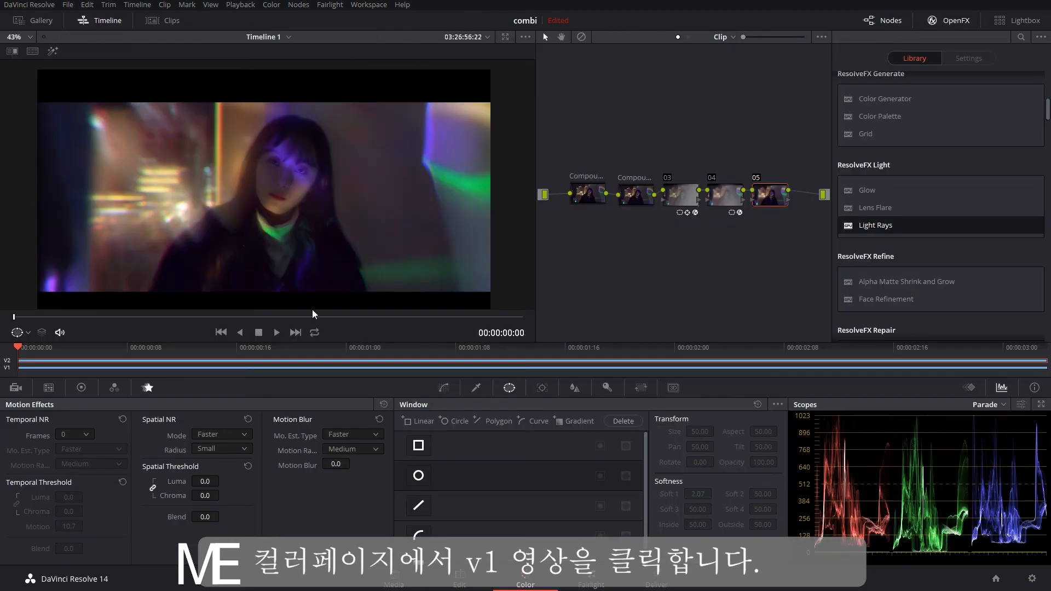
In the Video 1 clip's node graph, delete every node after the first compound node, keeping only the primary grade
{"action": "left_click", "coordinate": [229, 378]}
{"action": "left_click_drag", "start_coordinate": [744, 226], "coordinate": [642, 155]}
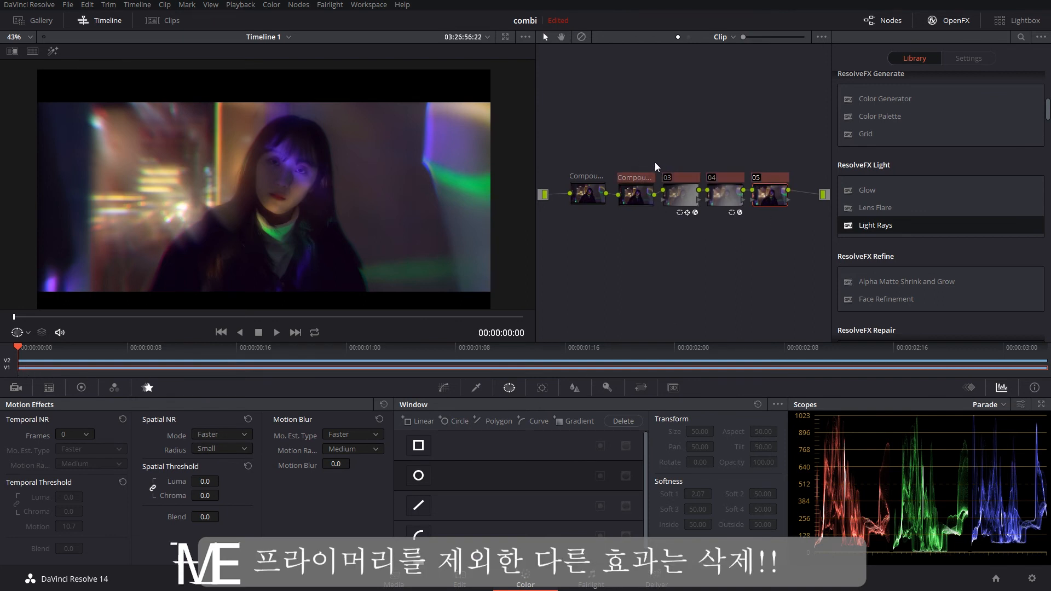
{"action": "key", "text": "Delete"}
On the Edit page, add a fade-in over roughly the first two thirds of the Video 2 clip and play it back
{"action": "left_click", "coordinate": [460, 582]}
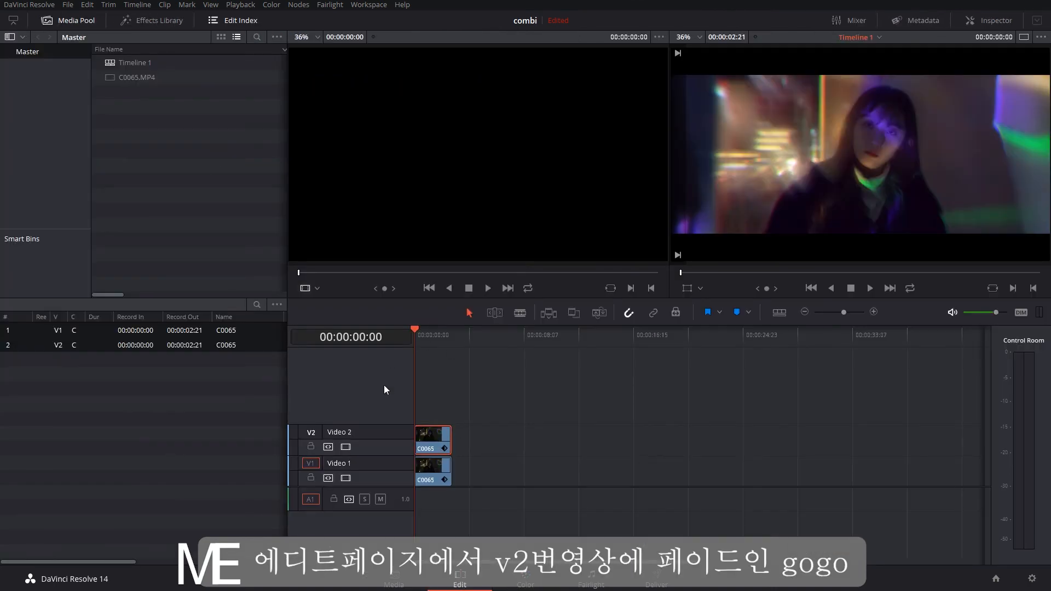
{"action": "left_click_drag", "start_coordinate": [417, 428], "coordinate": [441, 430]}
{"action": "left_click_drag", "start_coordinate": [448, 329], "coordinate": [406, 325]}
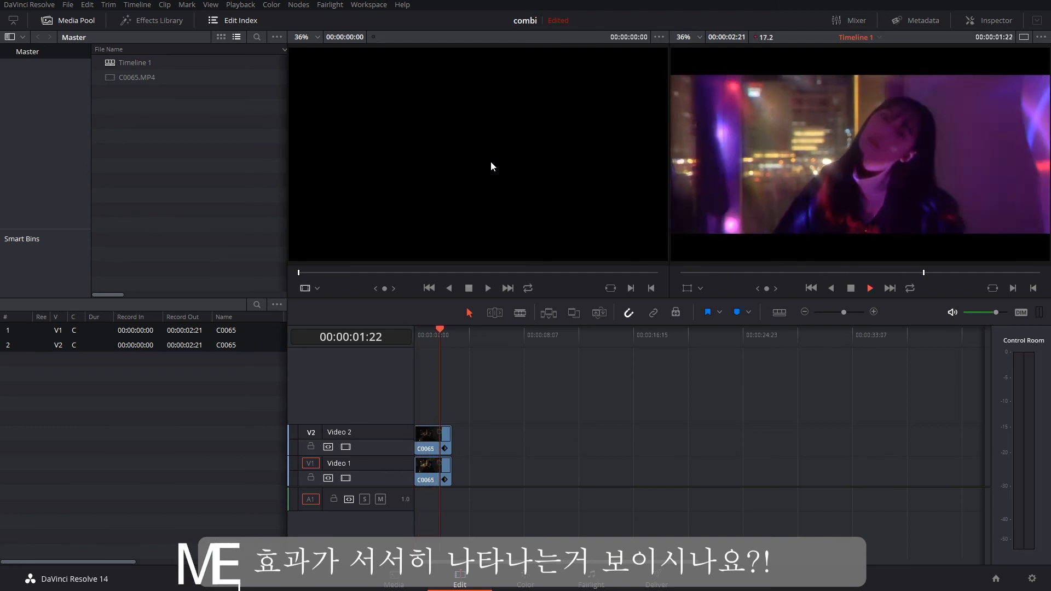
{"action": "left_click_drag", "start_coordinate": [453, 333], "coordinate": [376, 335]}
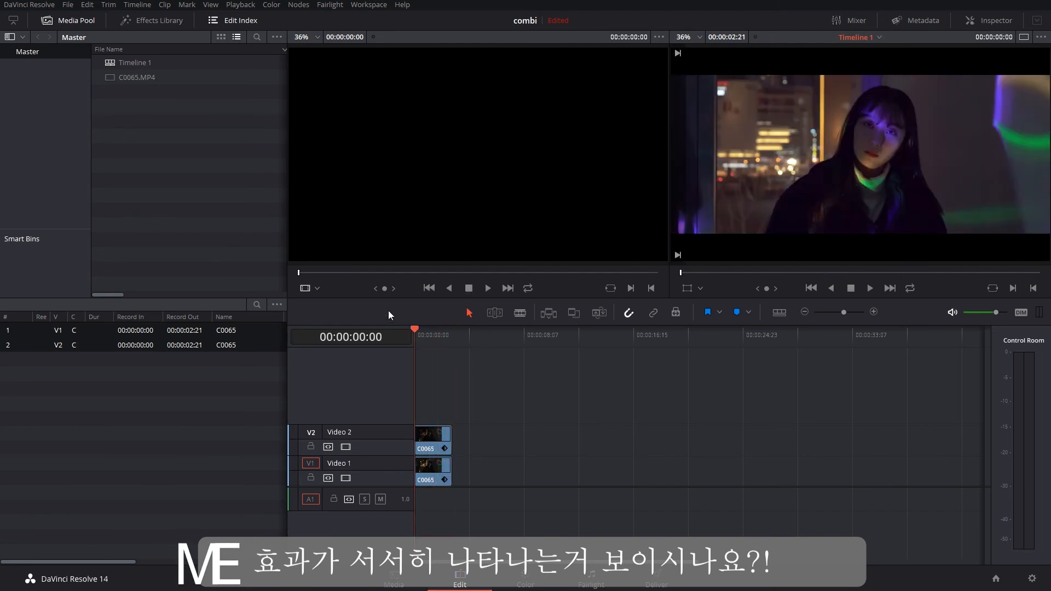
Set the playback proxy mode to Half Resolution
{"action": "left_click", "coordinate": [241, 5]}
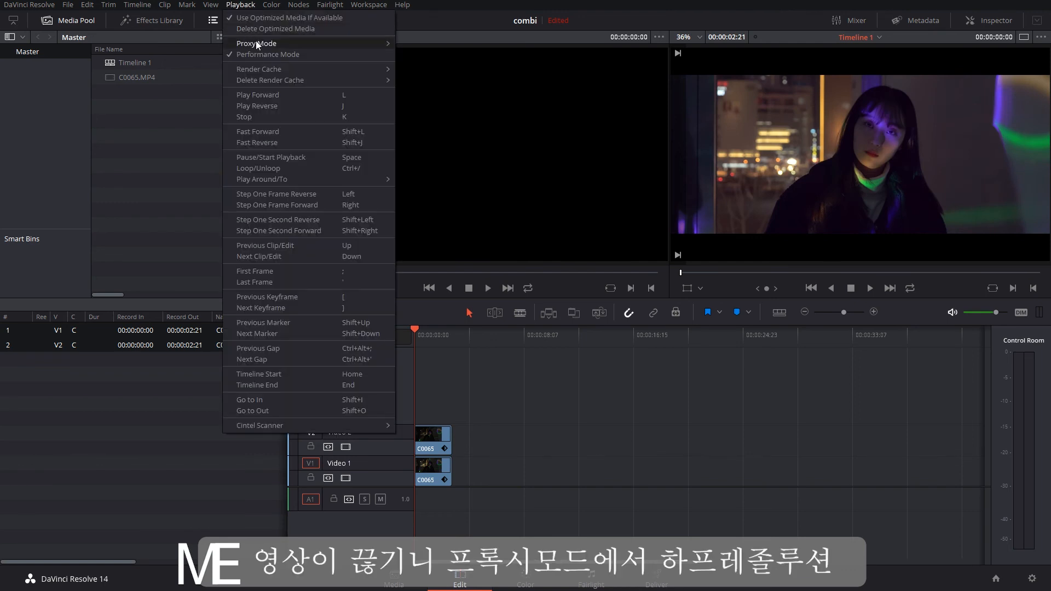
{"action": "mouse_move", "coordinate": [259, 42]}
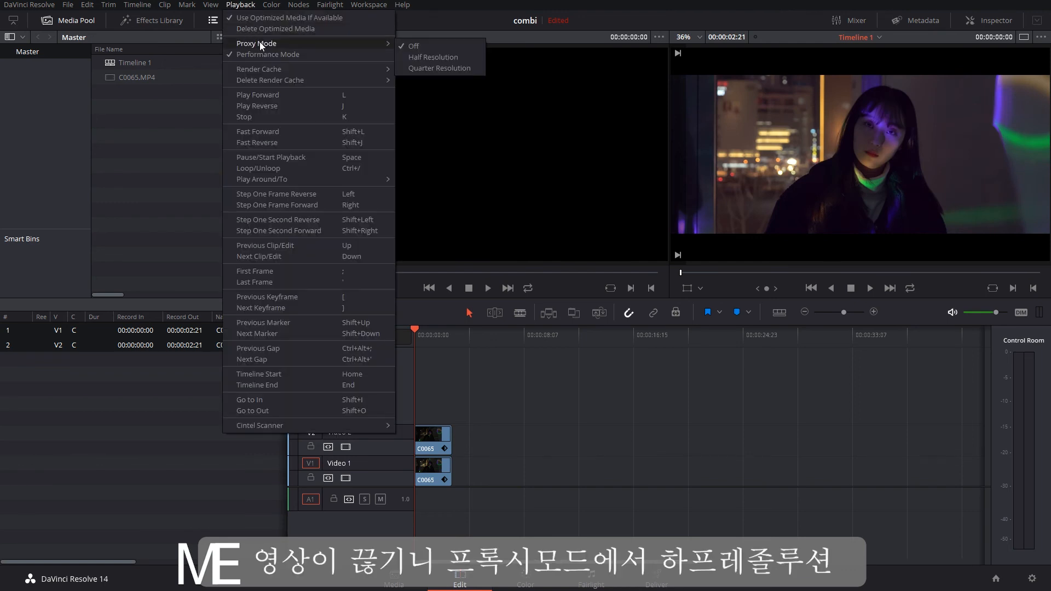
{"action": "left_click", "coordinate": [454, 58]}
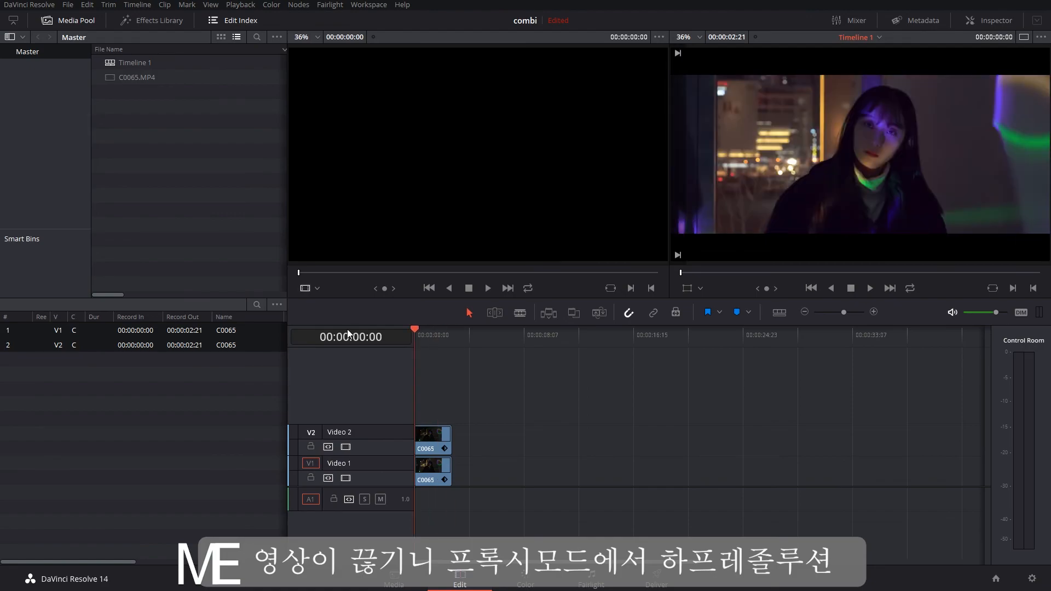
Play the timeline full screen, then replay it from the start in the normal viewer to review the gradual effect fade-in
{"action": "key", "text": "ctrl+f"}
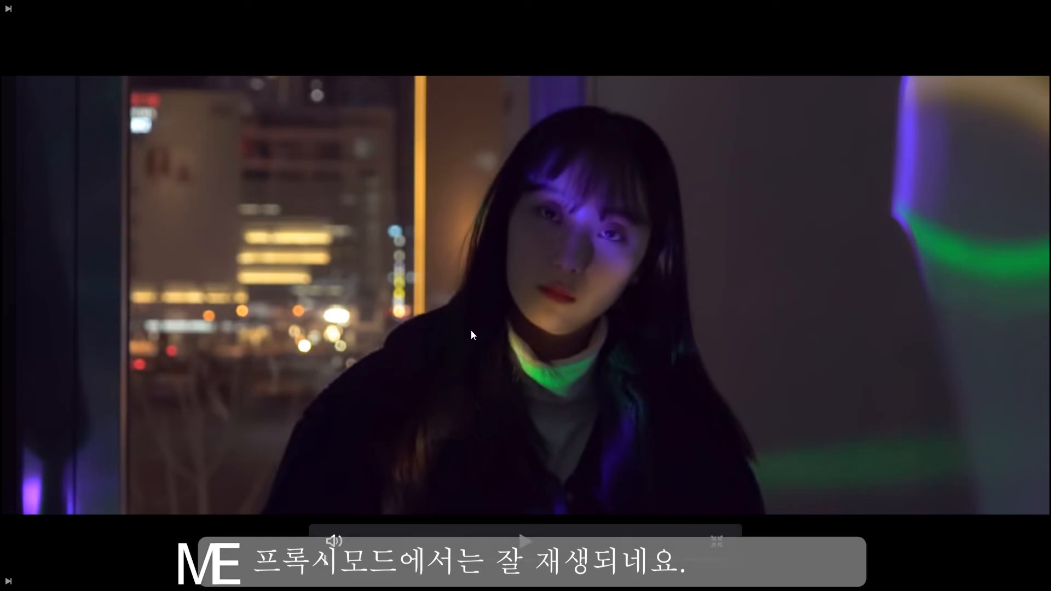
{"action": "key", "text": "space"}
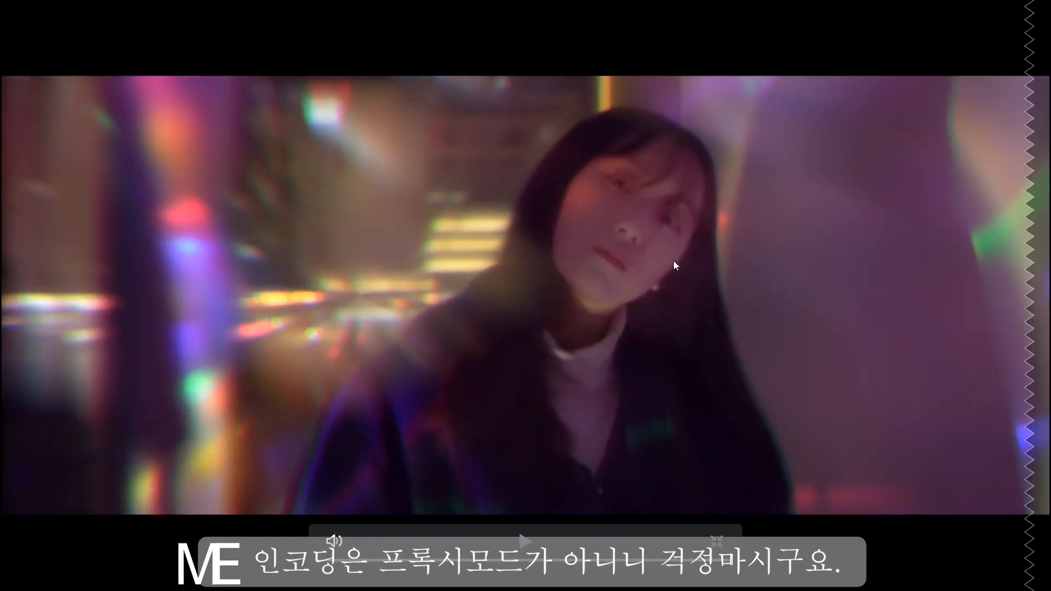
{"action": "key", "text": "Escape"}
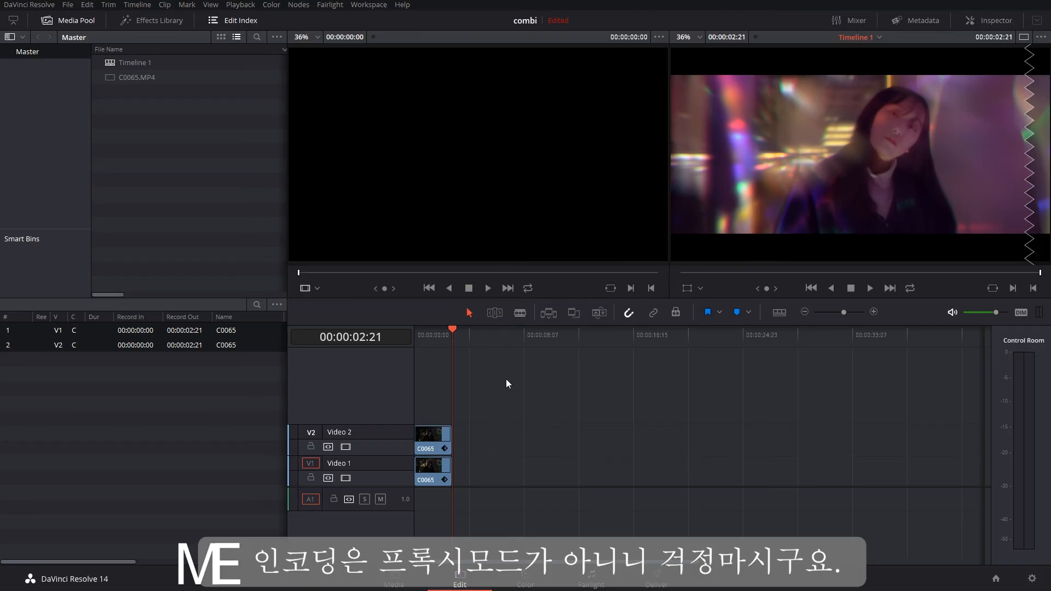
{"action": "left_click_drag", "start_coordinate": [459, 340], "coordinate": [333, 331]}
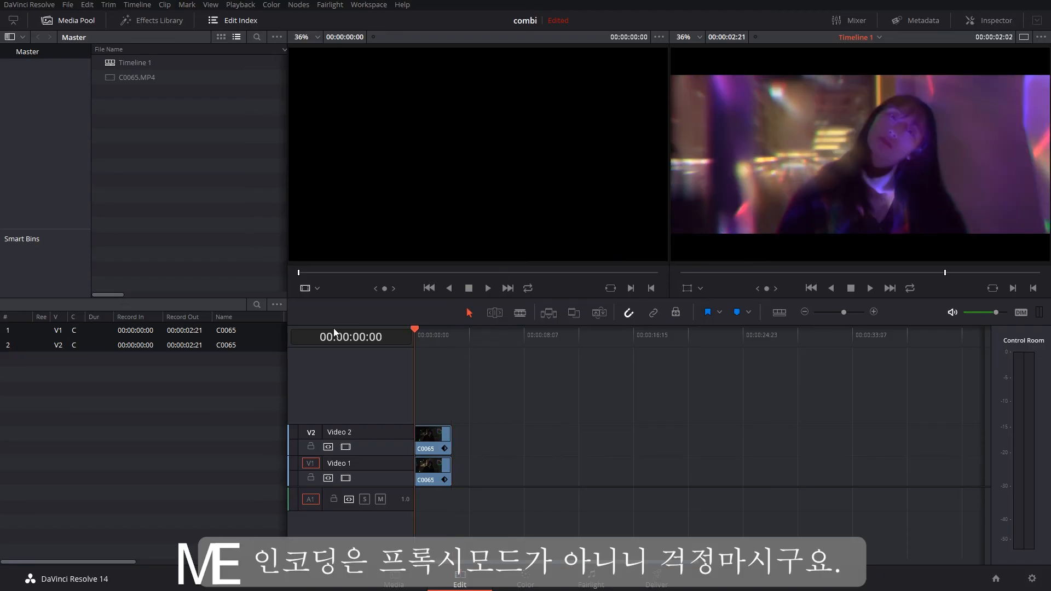
{"action": "key", "text": "space"}
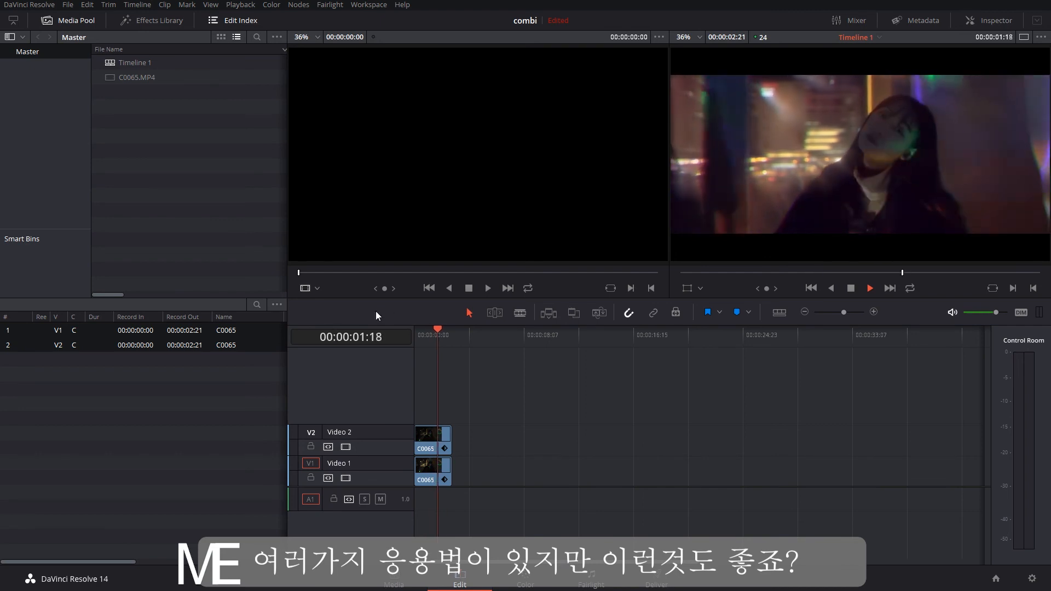
{"action": "key", "text": "space"}
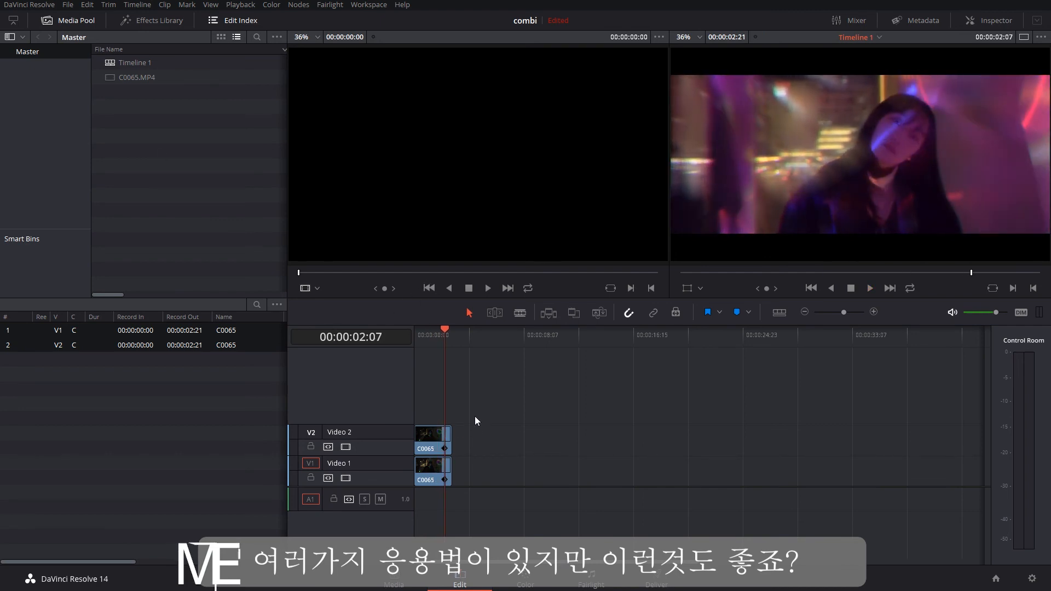
{"action": "left_click_drag", "start_coordinate": [445, 344], "coordinate": [416, 344]}
{"action": "key", "text": "space"}
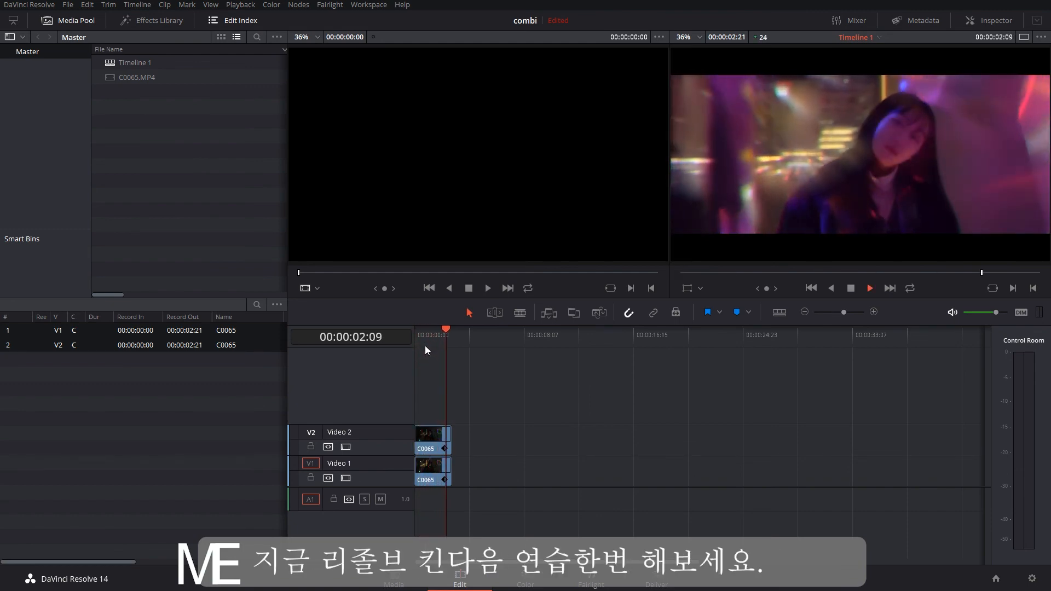
On the Color page, show the second compound node's contents and move node 01 toward the source input, clear of the splitter
{"action": "left_click", "coordinate": [526, 582]}
{"action": "left_click", "coordinate": [641, 189]}
{"action": "right_click", "coordinate": [641, 188]}
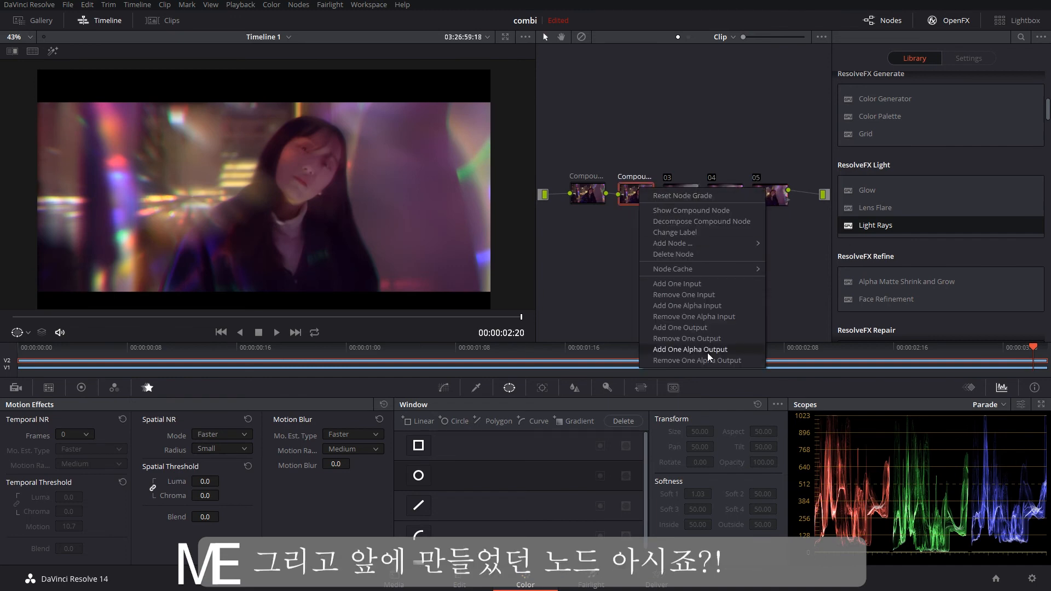
{"action": "left_click", "coordinate": [679, 210]}
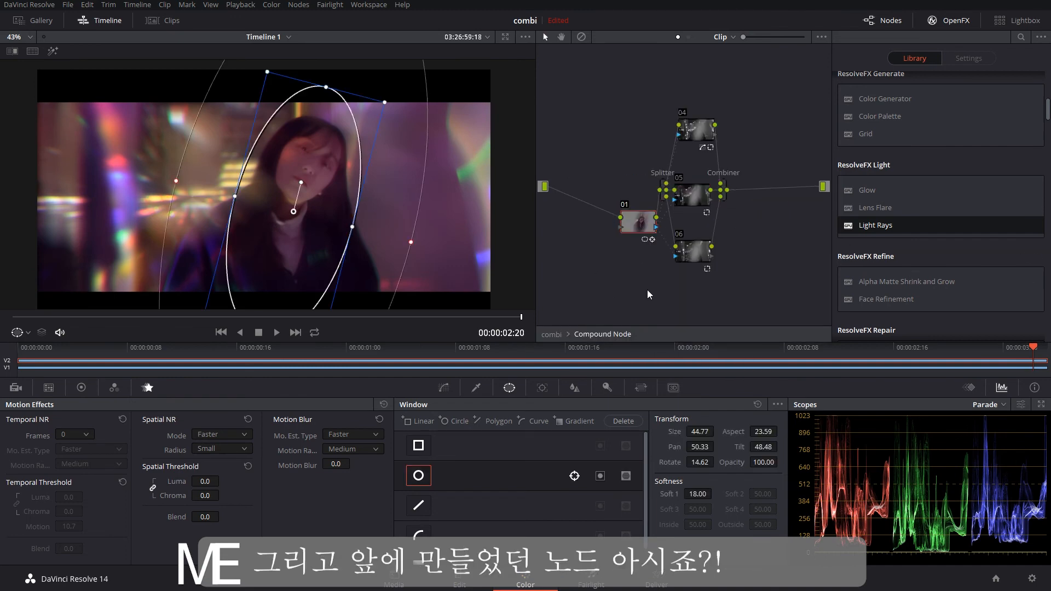
{"action": "left_click_drag", "start_coordinate": [630, 219], "coordinate": [580, 198]}
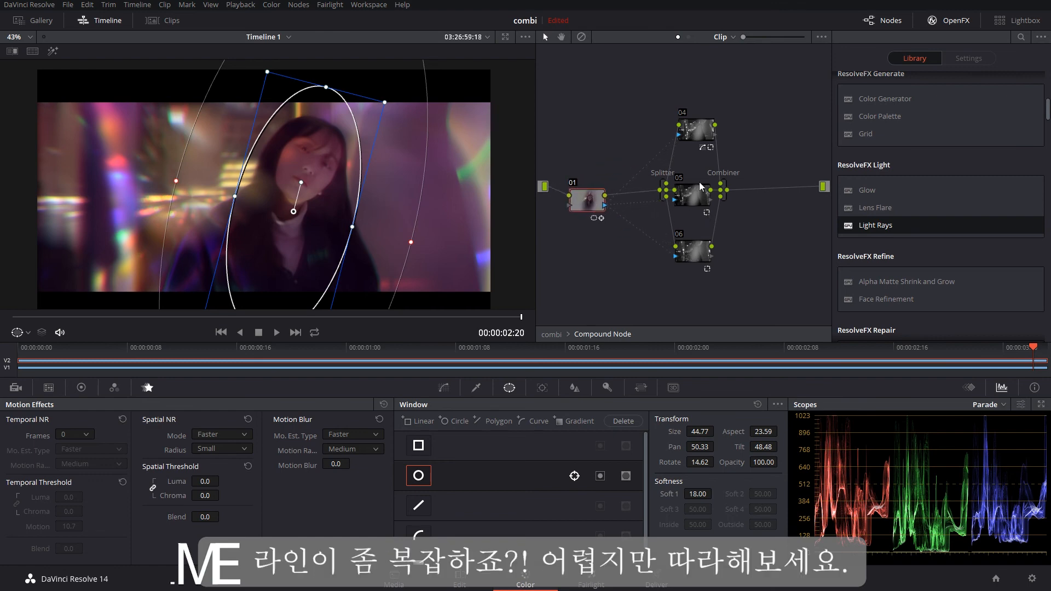
Look over the splitter-combiner branch, nudge node 01 slightly closer to the splitter, and return to the main node graph
{"action": "left_click_drag", "start_coordinate": [583, 100], "coordinate": [753, 293]}
{"action": "left_click", "coordinate": [793, 286]}
{"action": "left_click_drag", "start_coordinate": [583, 95], "coordinate": [744, 303]}
{"action": "left_click", "coordinate": [744, 304]}
{"action": "left_click_drag", "start_coordinate": [592, 197], "coordinate": [617, 171]}
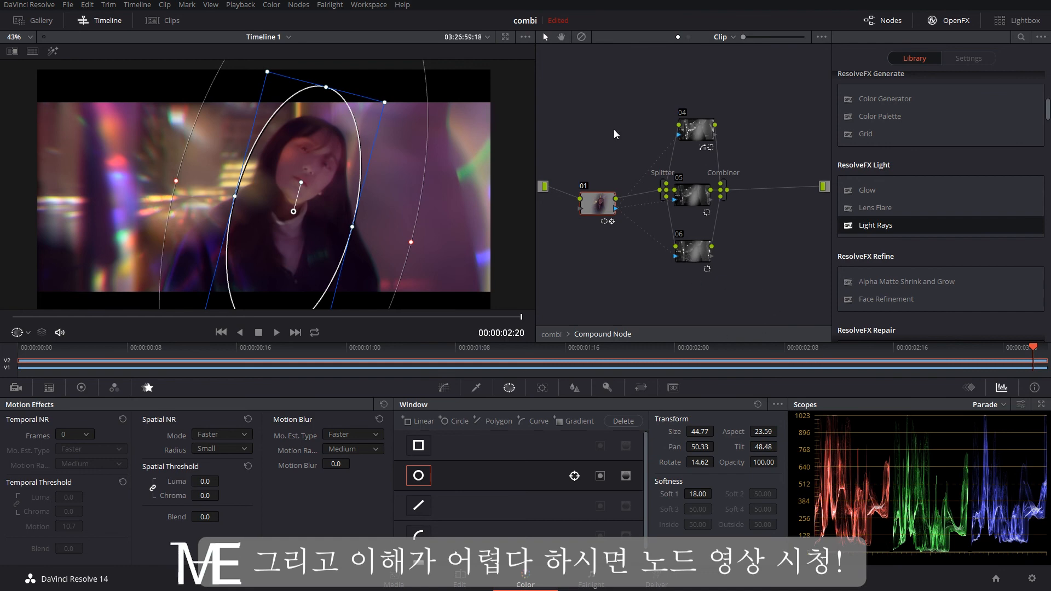
{"action": "left_click", "coordinate": [547, 335]}
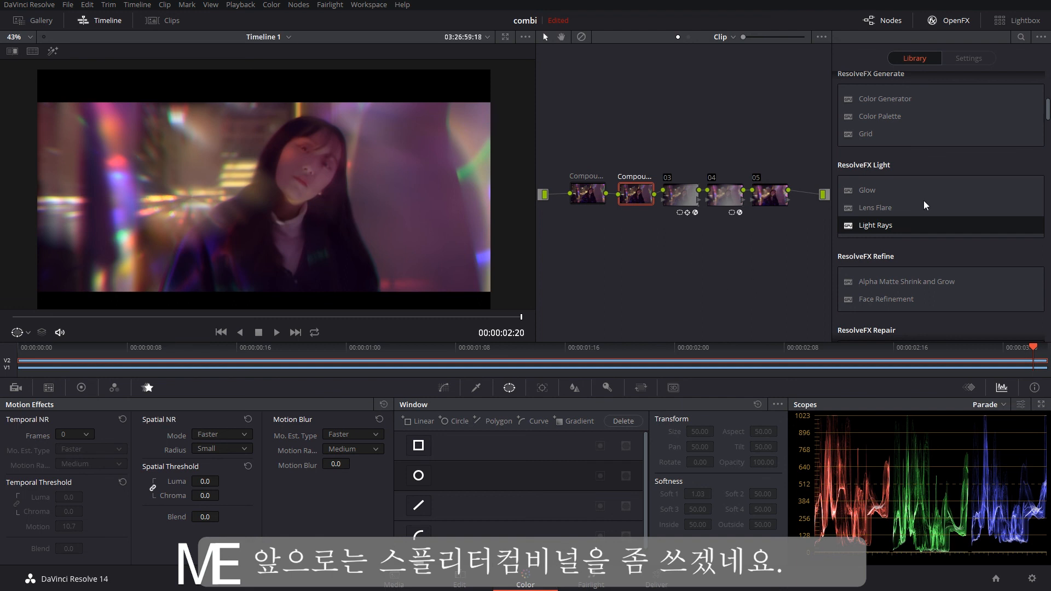
{"action": "scroll", "coordinate": [951, 208], "scroll_direction": "down", "scroll_amount": 3}
{"action": "scroll", "coordinate": [961, 237], "scroll_direction": "down", "scroll_amount": 15}
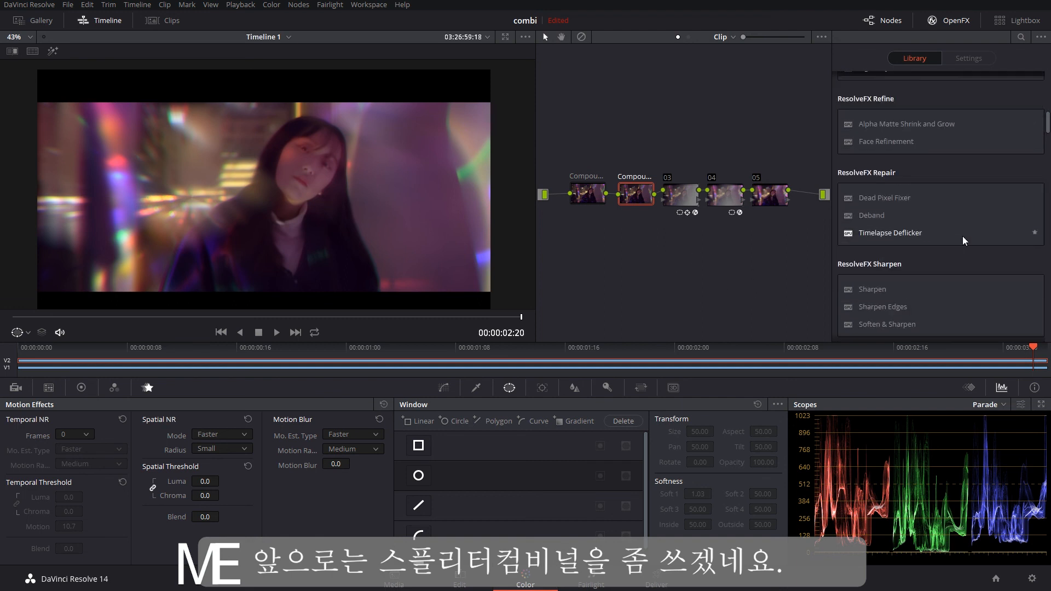
{"action": "left_click", "coordinate": [609, 575]}
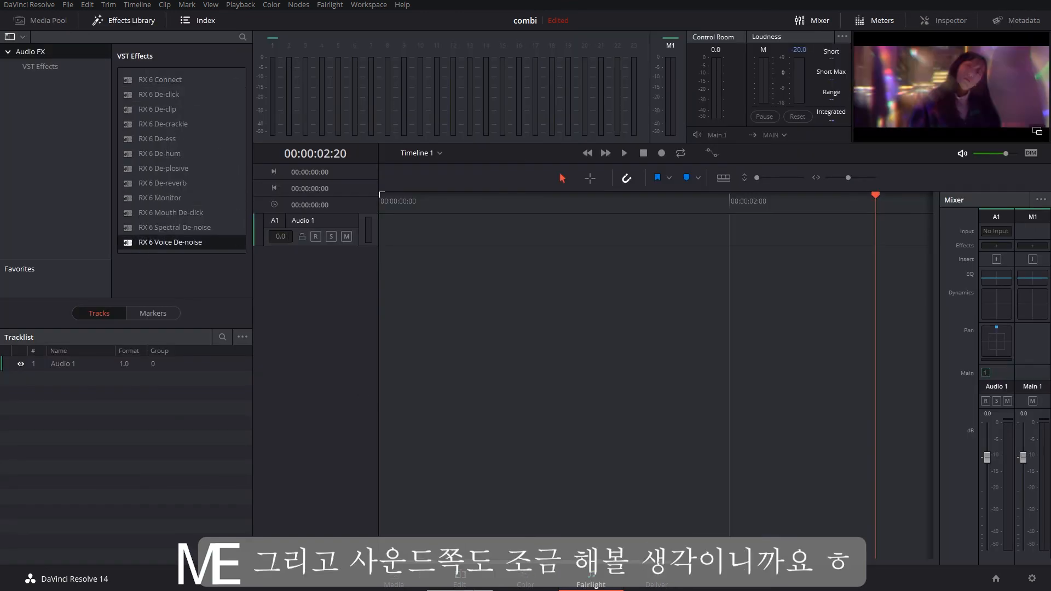
{"action": "left_click", "coordinate": [526, 581]}
{"action": "left_click", "coordinate": [591, 581]}
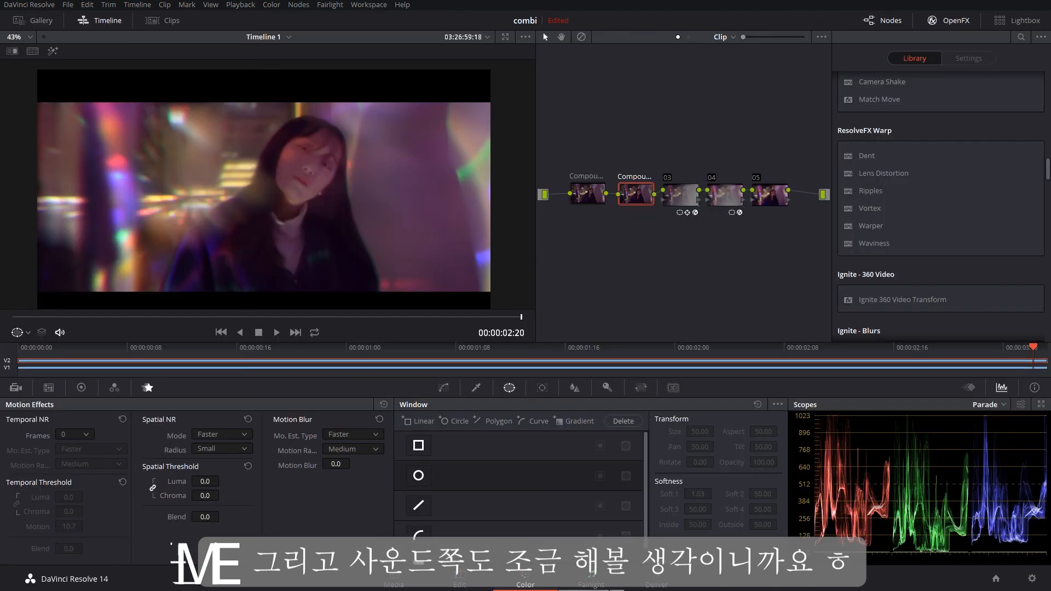
{"action": "left_click", "coordinate": [511, 586]}
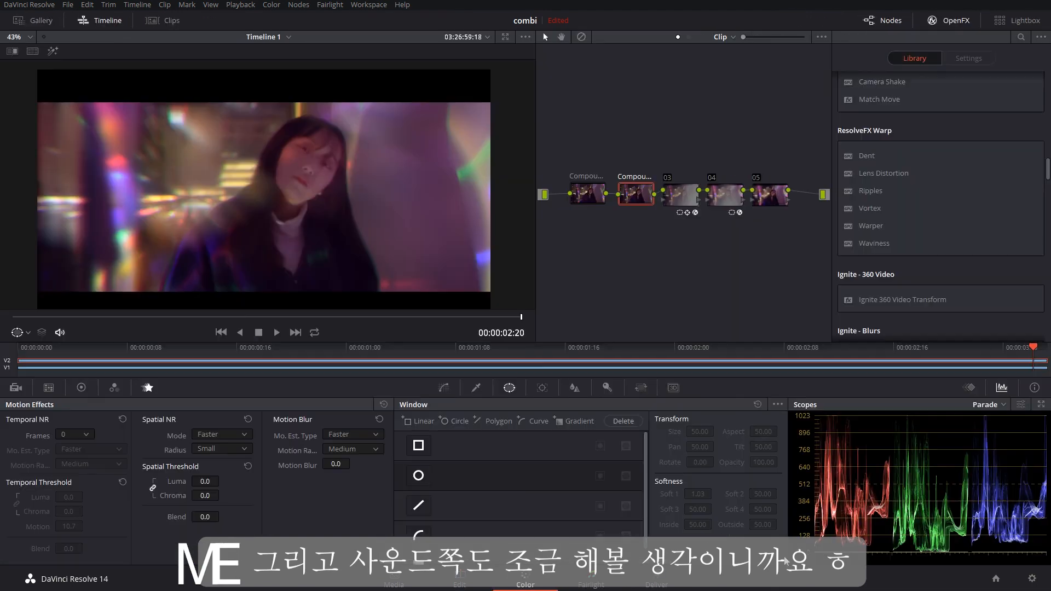